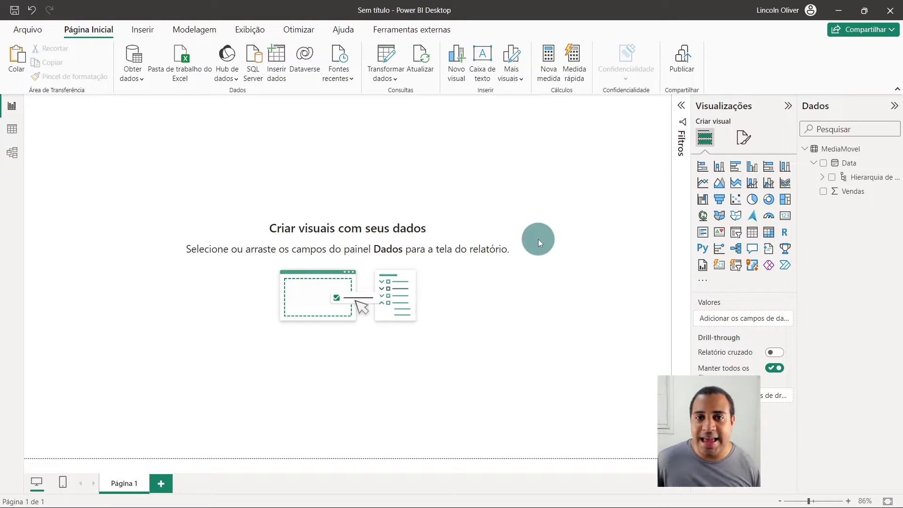
- Inspect the Data and Vendas columns of the MediaMovel table in data view
left_click(12, 128)
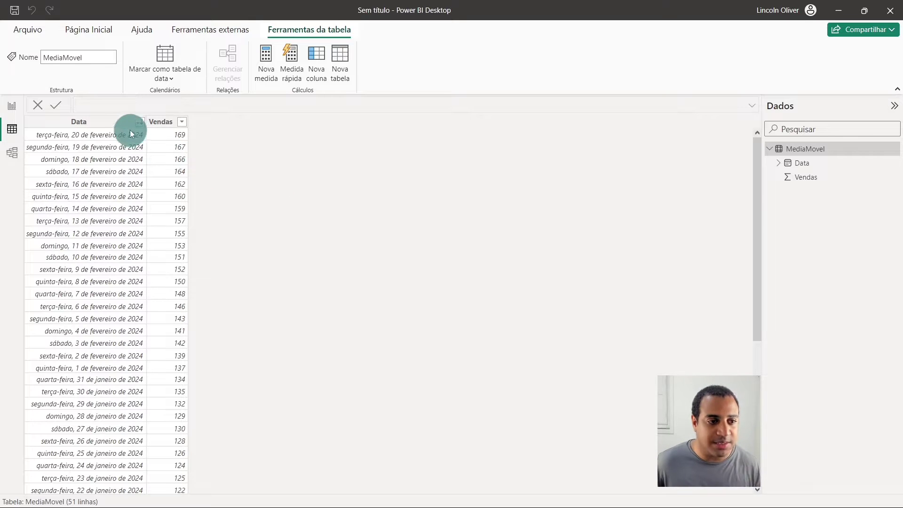
left_click(106, 121)
left_click(174, 123)
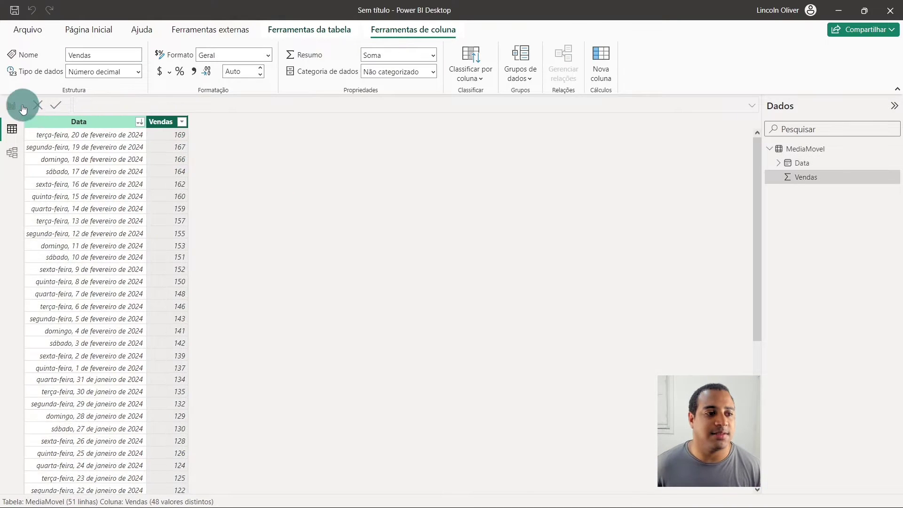
left_click(12, 105)
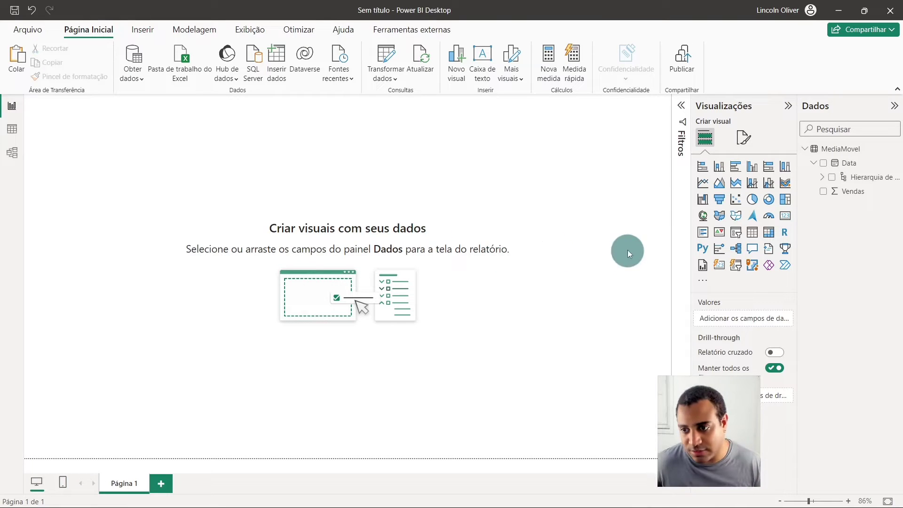
- Add an enlarged, centred line chart with the Data hierarchy on the axis and Vendas as values
left_click(702, 183)
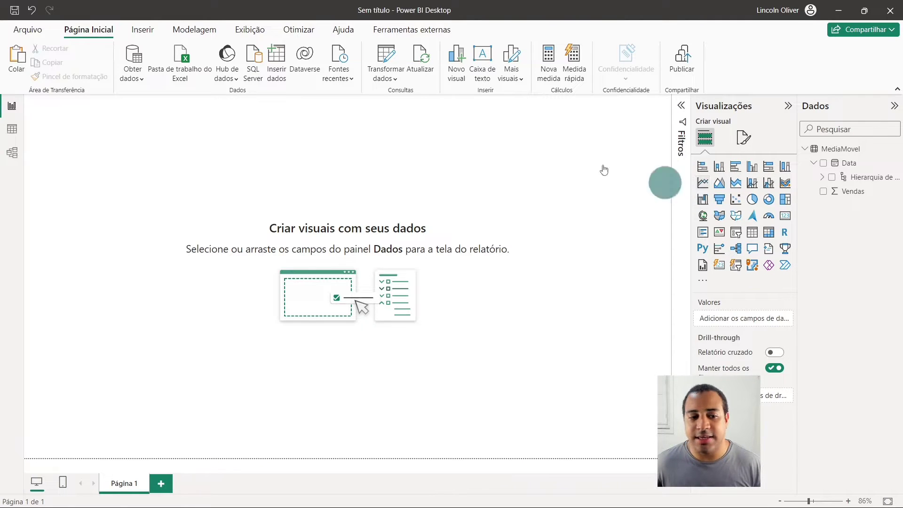
mouse_move(115, 175)
left_mouse_down()
mouse_move(270, 245)
mouse_move(274, 230)
left_mouse_up()
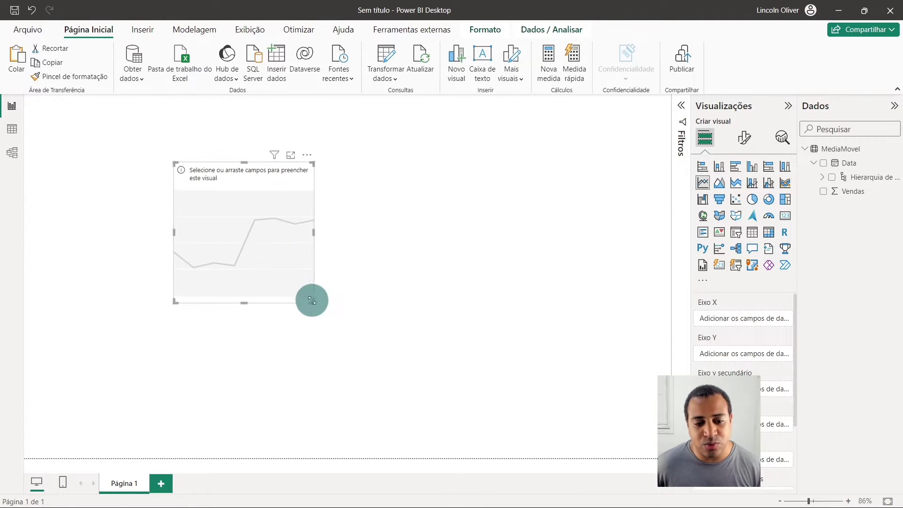
left_click_drag(312, 300, 519, 320)
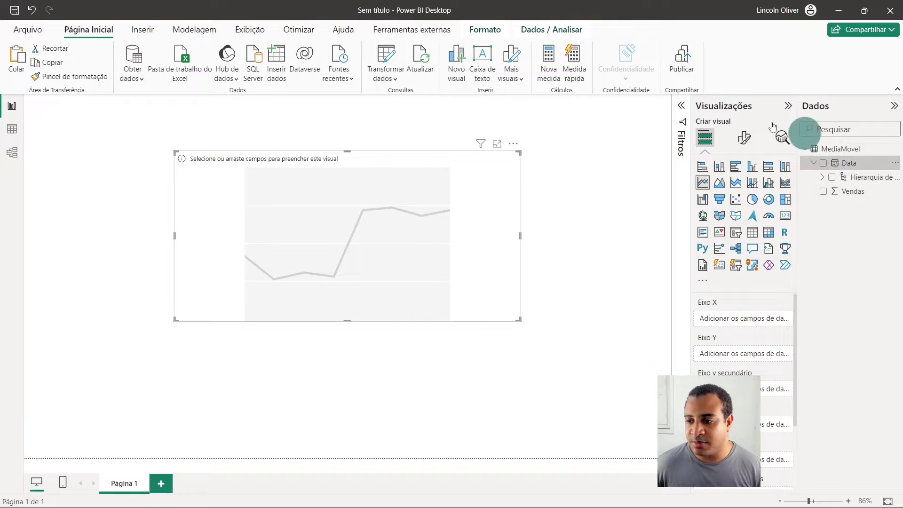
left_click(823, 163)
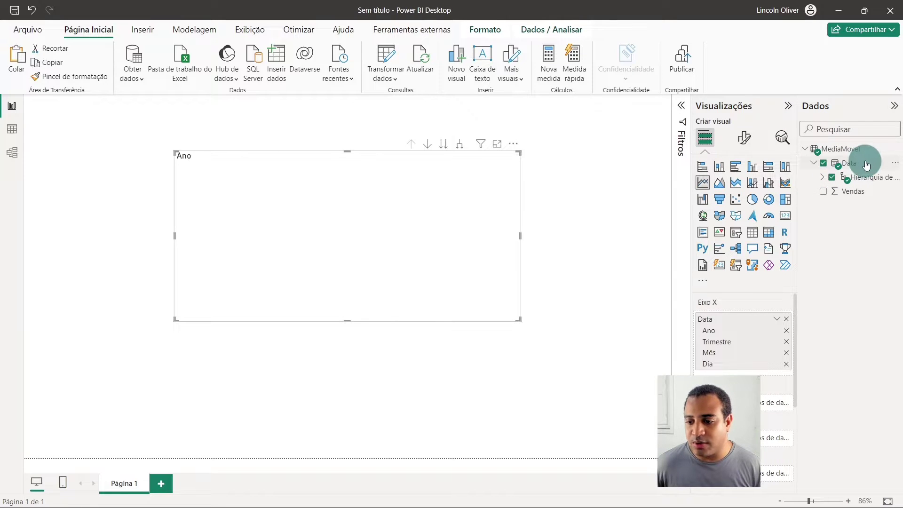
mouse_move(847, 191)
left_mouse_down()
mouse_move(715, 235)
mouse_move(777, 403)
left_mouse_up()
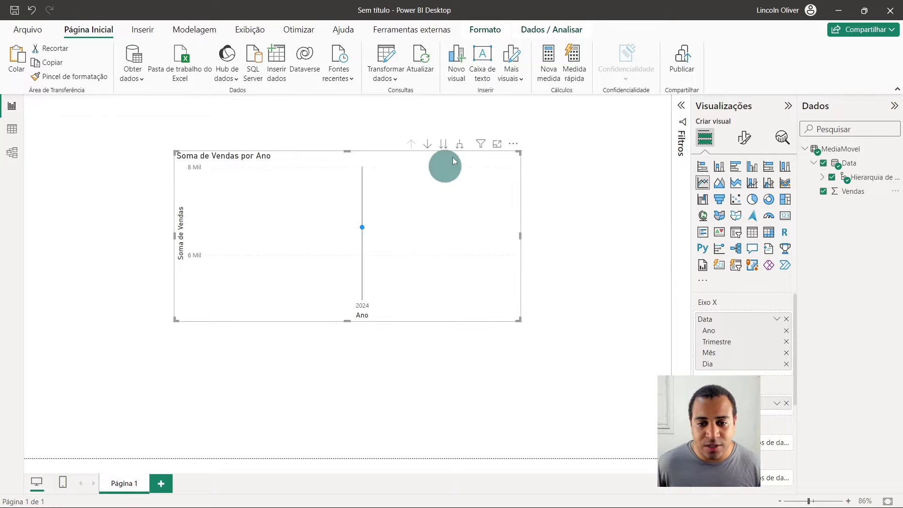
- Expand the chart's date hierarchy down to daily values and widen the report canvas
left_click(460, 145)
left_click(460, 145)
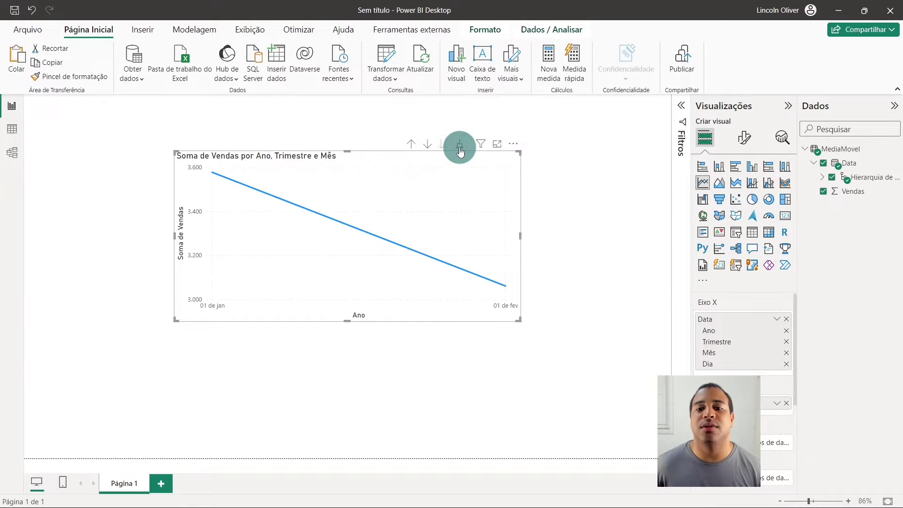
left_click(459, 149)
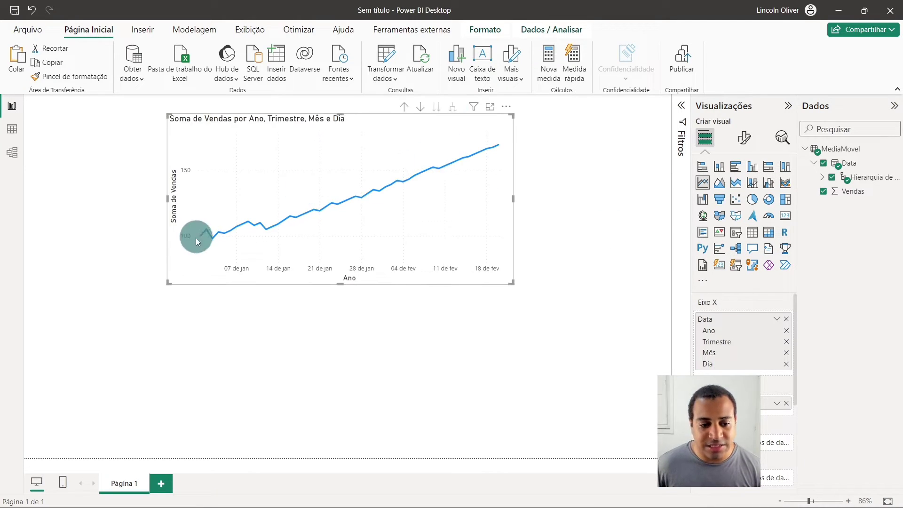
left_click(788, 105)
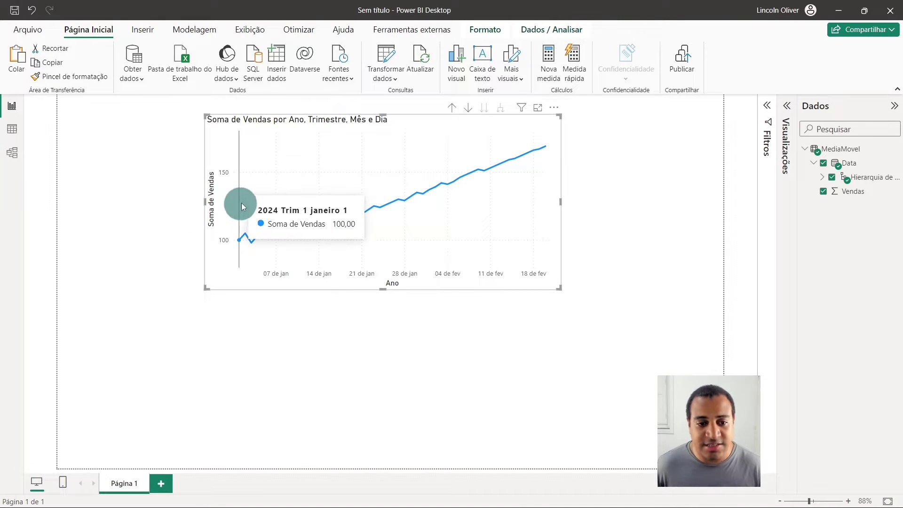
mouse_move(349, 215)
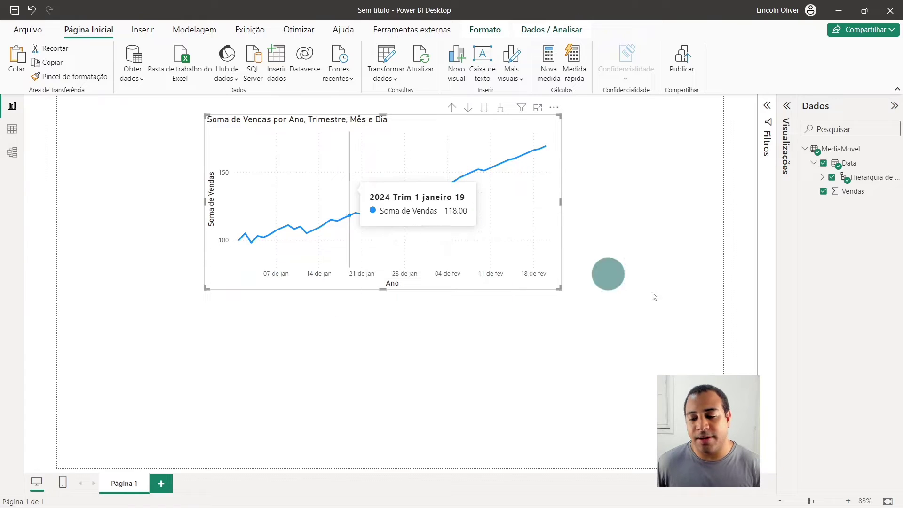
left_click(611, 296)
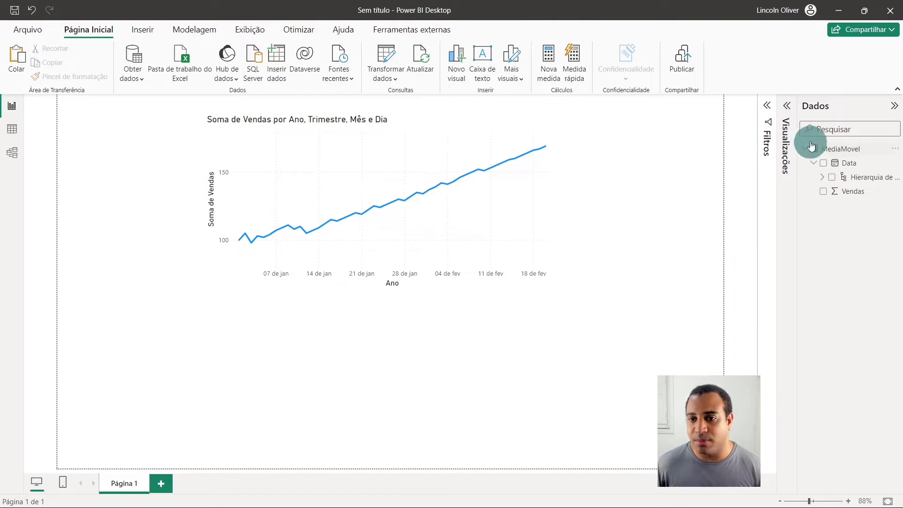
left_click(852, 148)
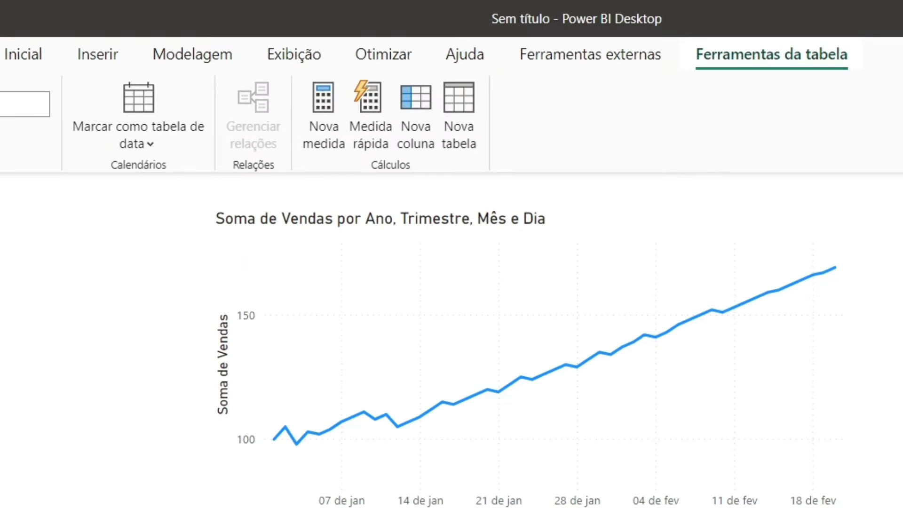
- Create measure MediaMovel and type CALCULATE(AVERAGE(MediaMovel[Vendas]), using autocomplete
left_click(323, 120)
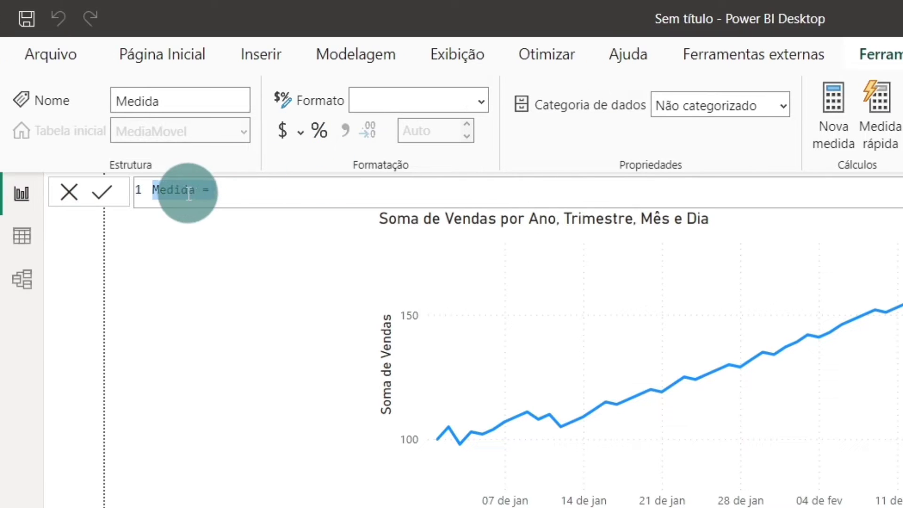
type("Movel")
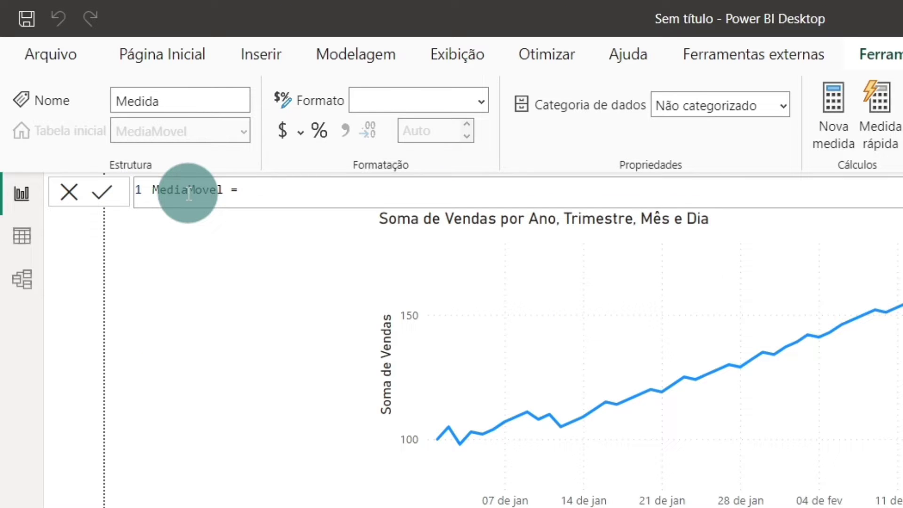
type("cal")
key("Tab")
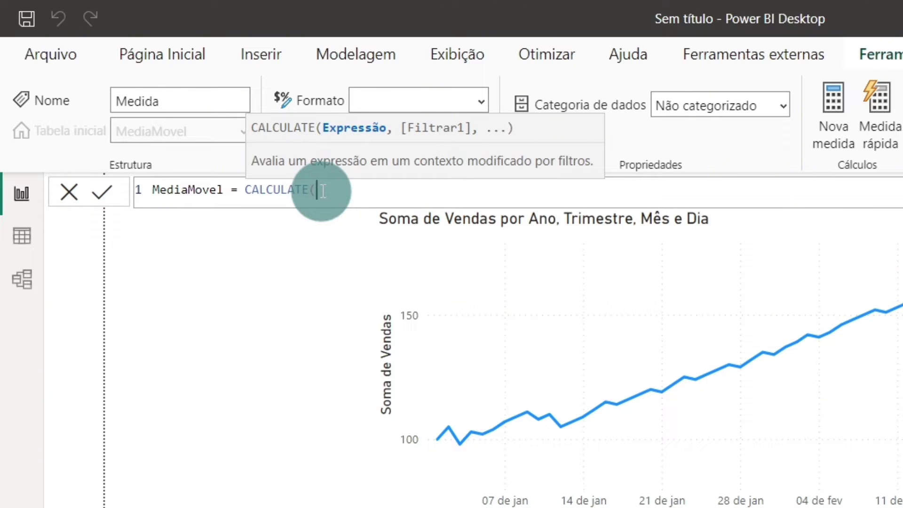
type("ave")
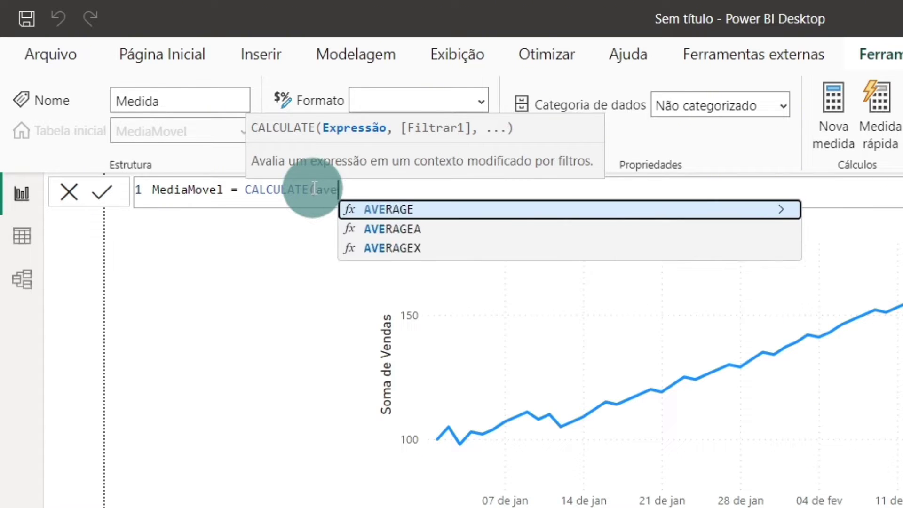
type("rage(")
left_click(314, 189)
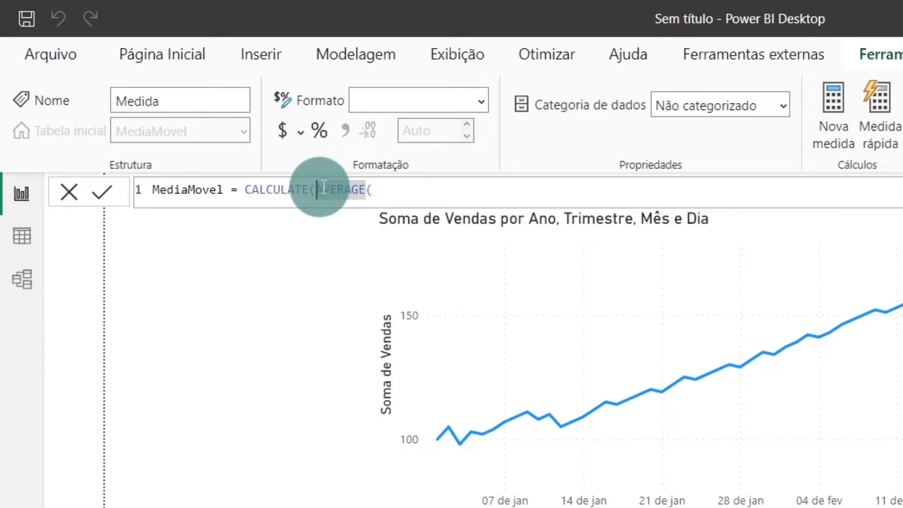
left_click(445, 190)
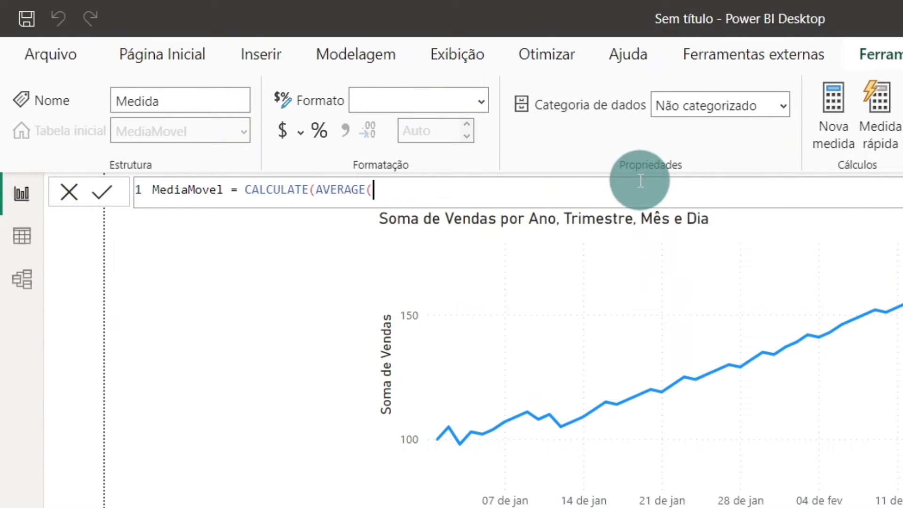
type("ve")
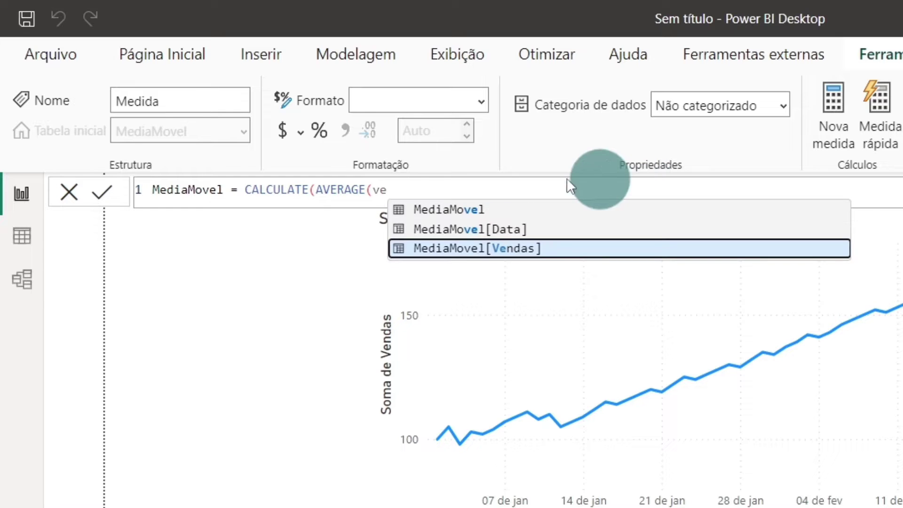
left_click(498, 249)
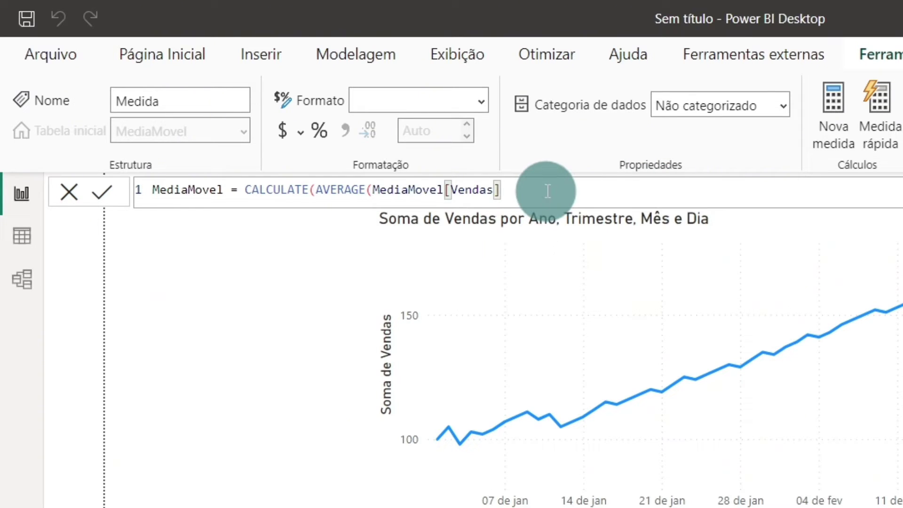
type("),")
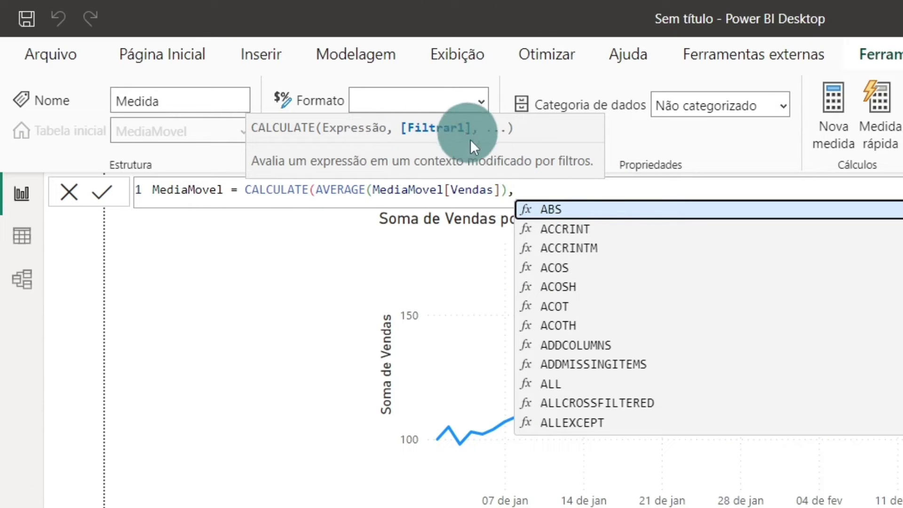
- Add DATESINPERIOD with MediaMovel[Data].[Date] as its dates argument
type("dates")
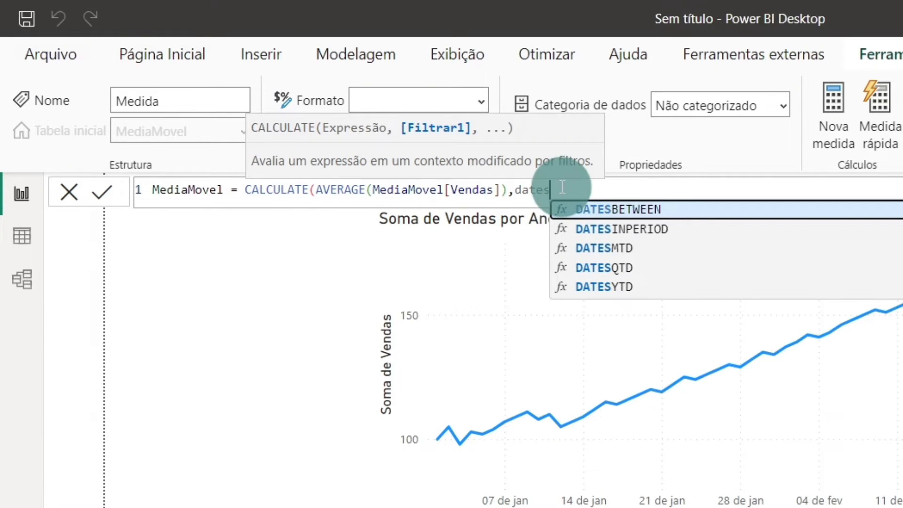
key("Down")
key("Tab")
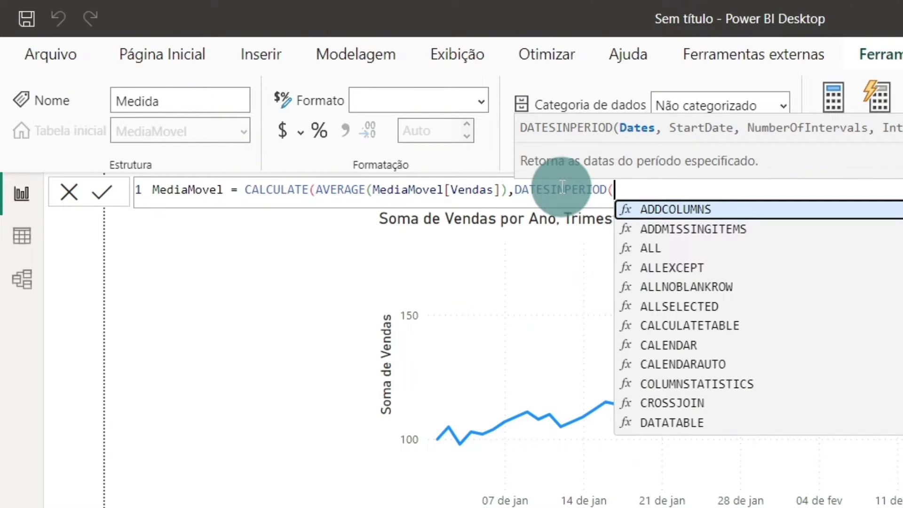
type("da")
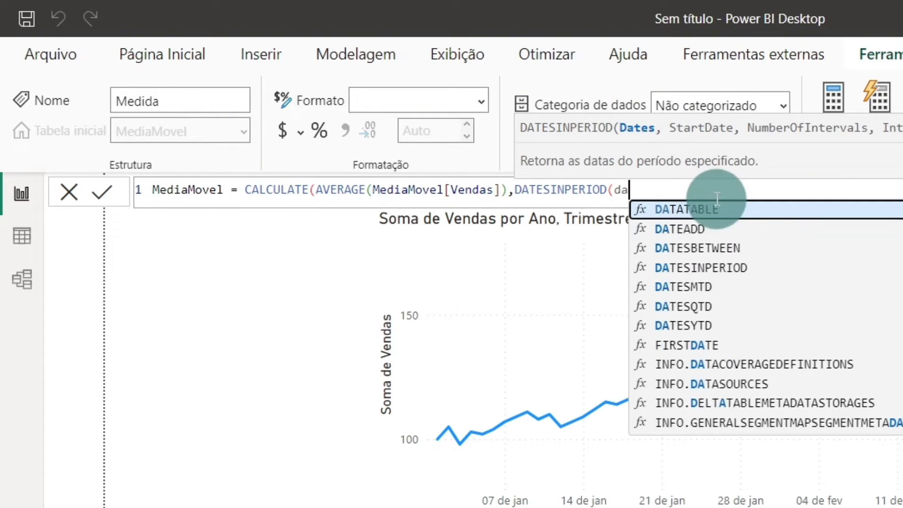
type("ta")
key("Down")
key("Down")
key("Down")
key("Up")
key("Up")
key("Up")
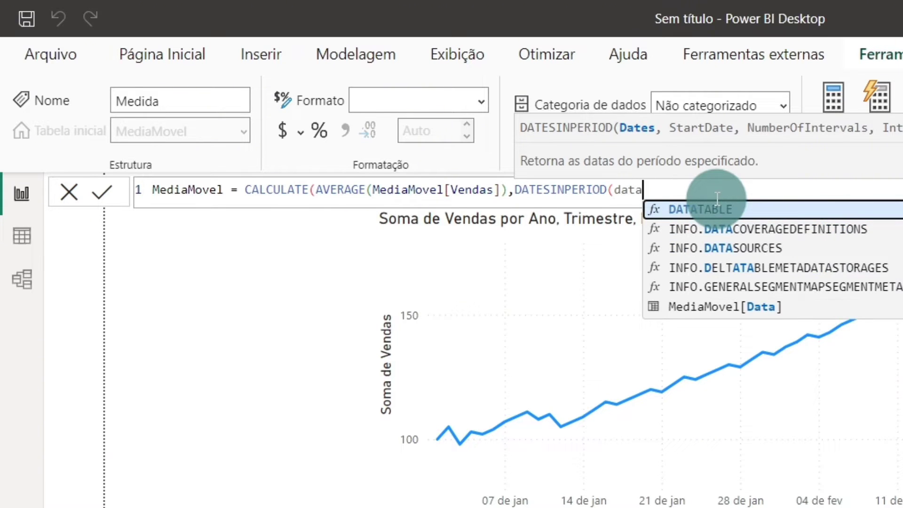
key("Down")
key("Down")
key("Down")
key("Down")
key("Tab")
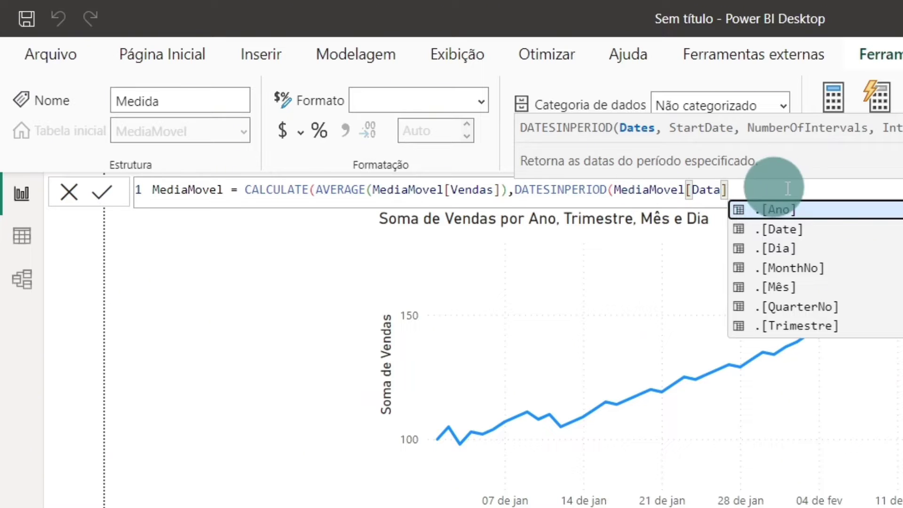
left_click(804, 235)
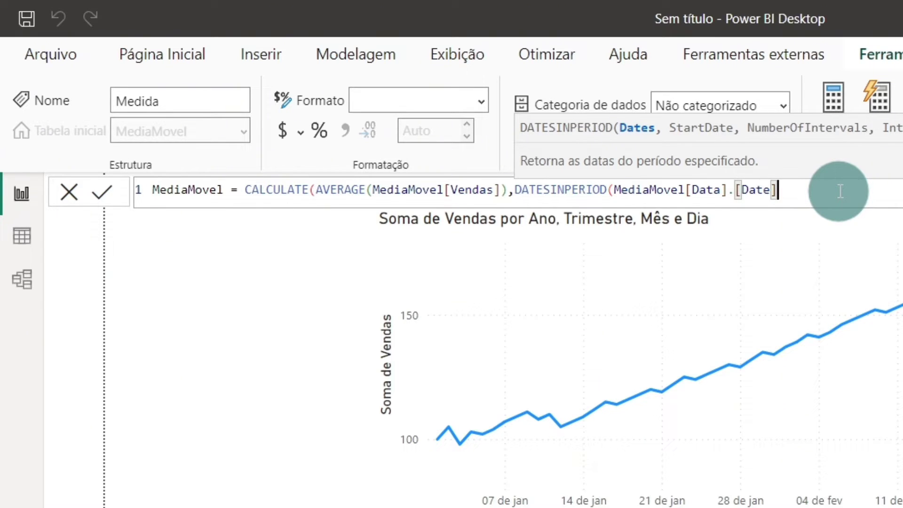
type(",")
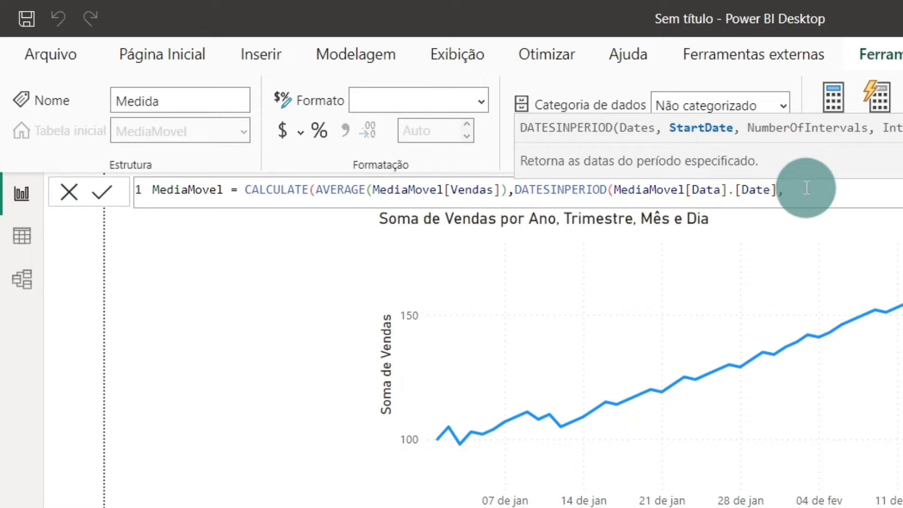
- Finish with MAX(MediaMovel[Data]), -10, DAY and commit the MediaMovel measure
type("max")
key("Tab")
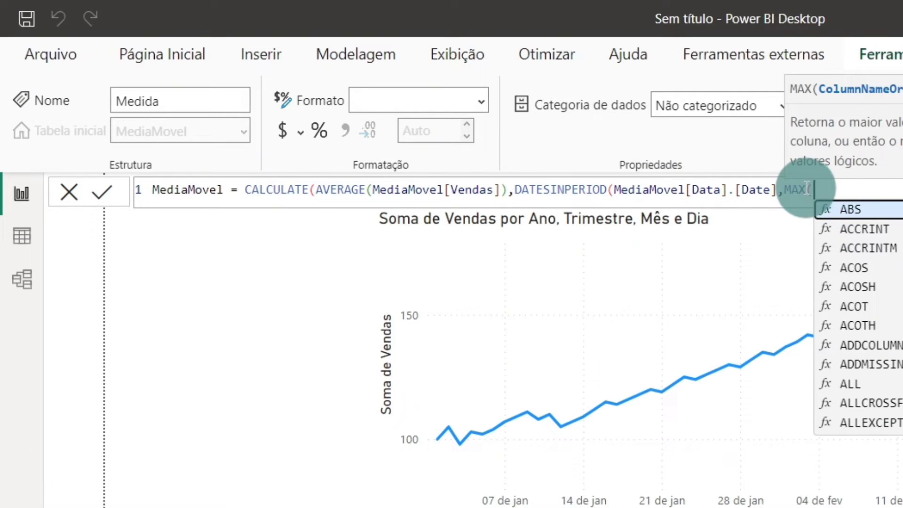
type("dat")
key("Down")
key("Down")
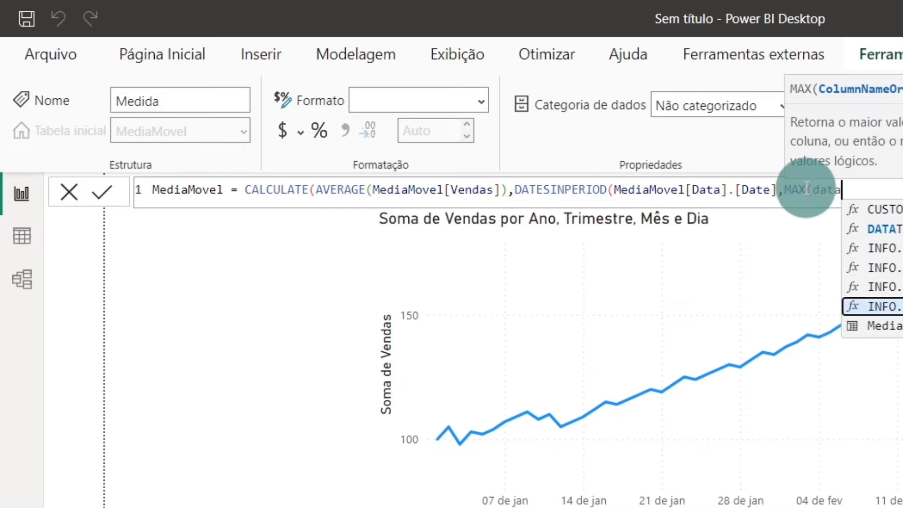
key("Down")
key("Tab")
type(")")
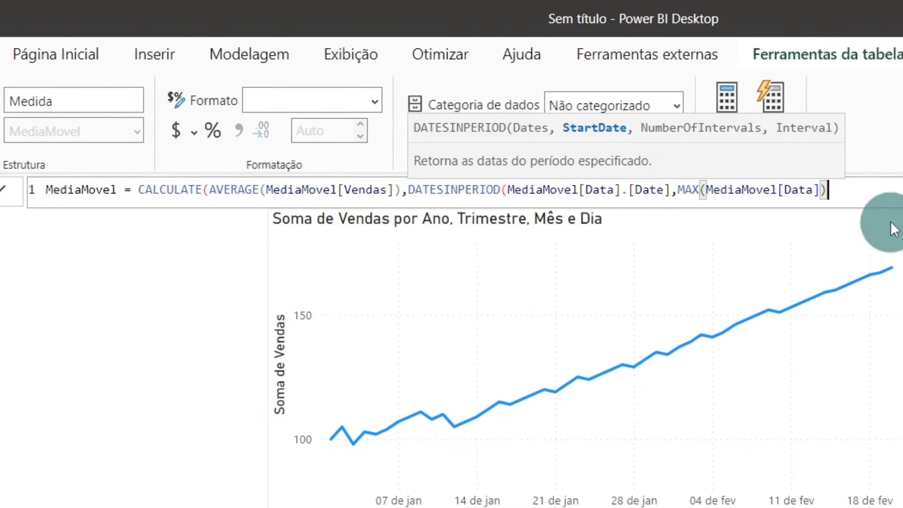
type(",")
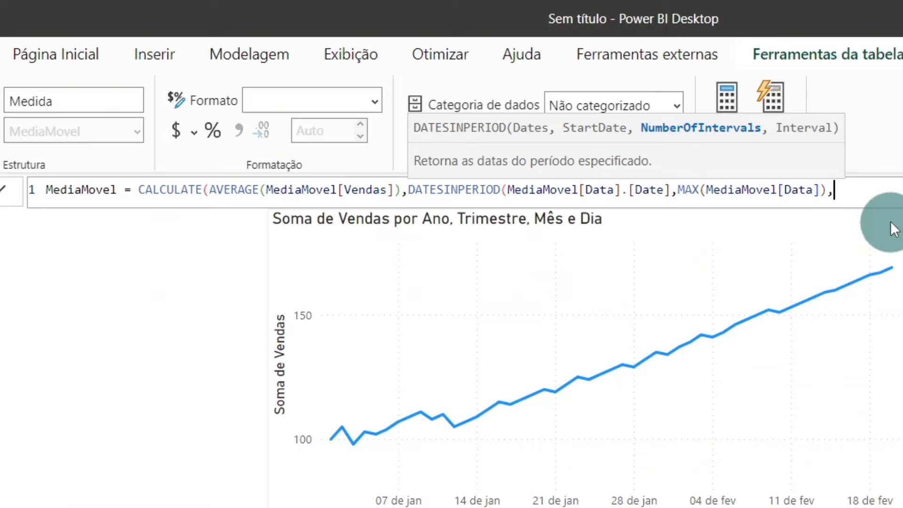
type("-")
type("10")
type(",")
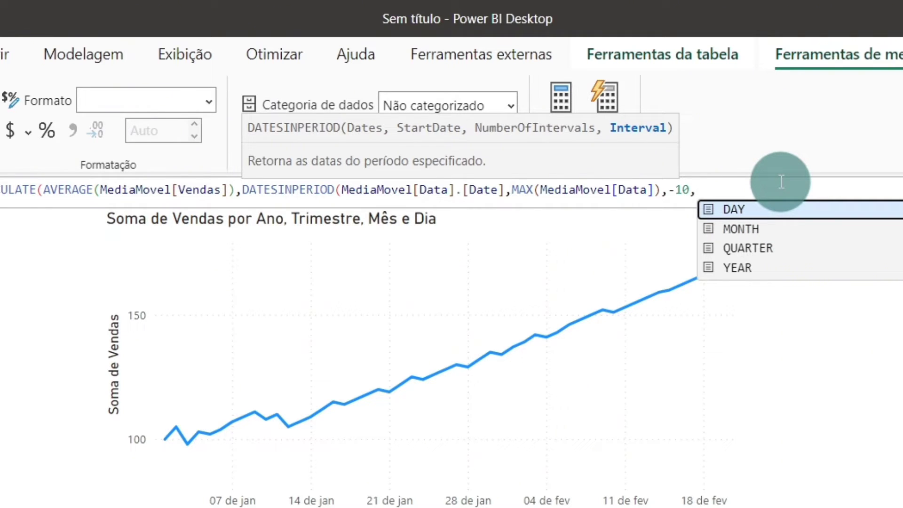
left_click(769, 205)
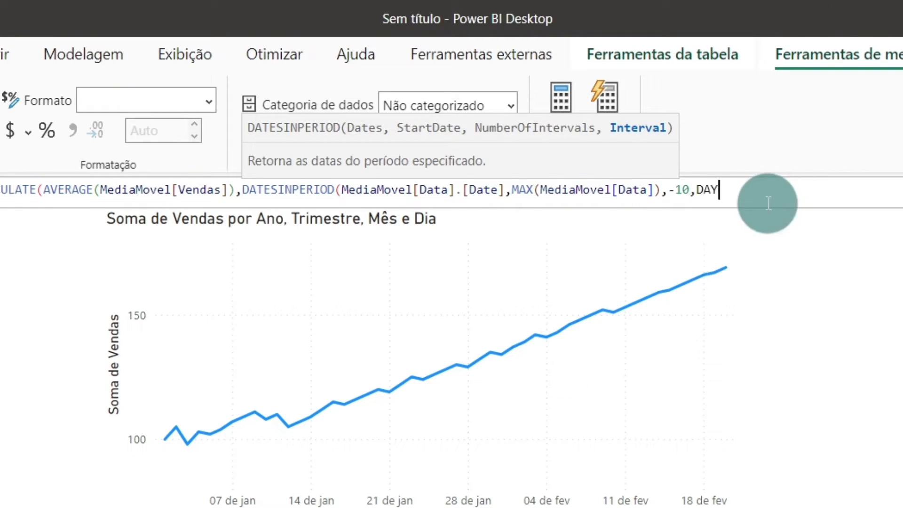
type(")")
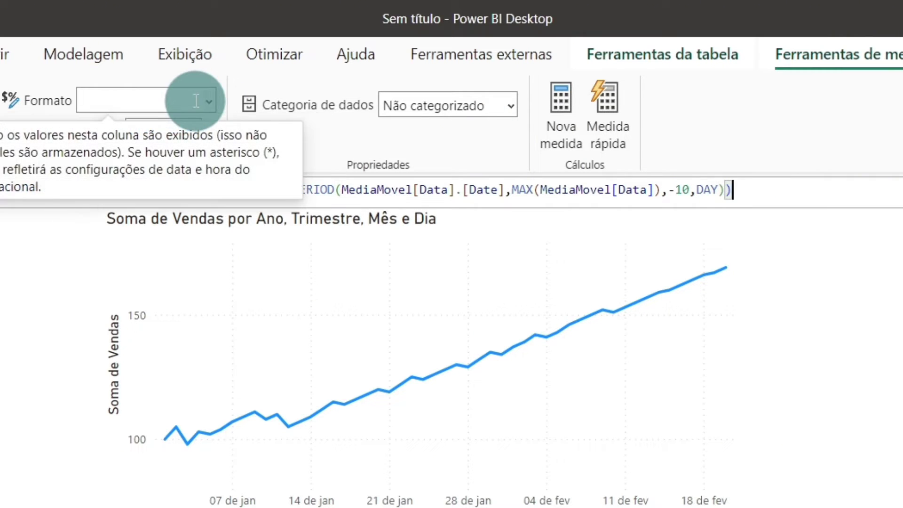
type("),DATESINP")
left_click(103, 240)
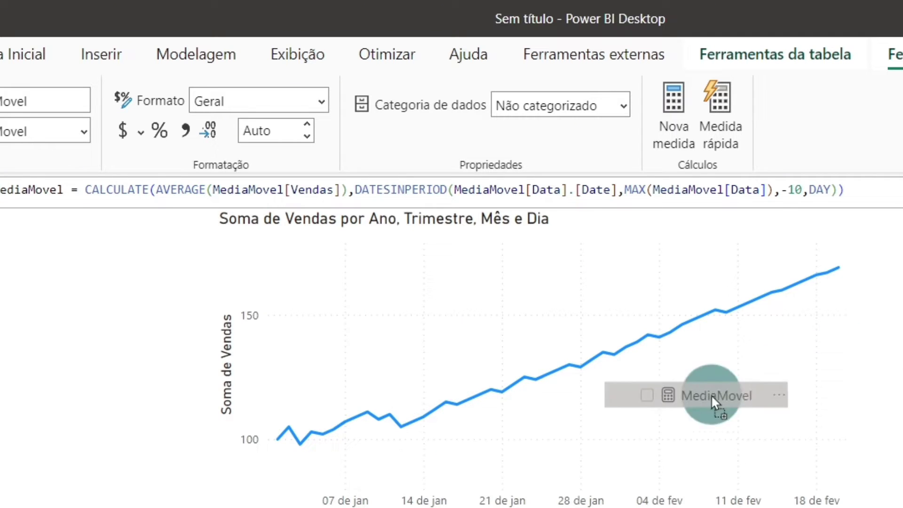
- Add MediaMovel as a second line on the chart and expand the Visualizations pane
left_click_drag(712, 394, 768, 234)
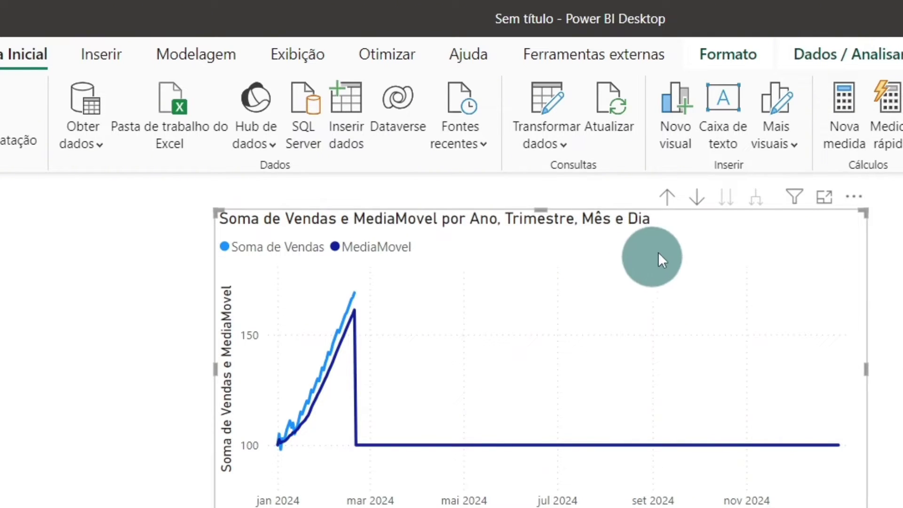
scroll(682, 292, "up", 3)
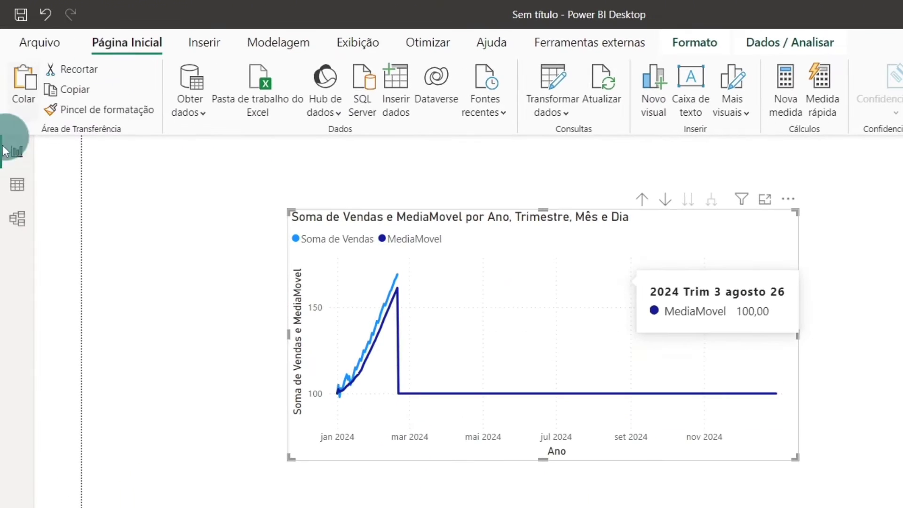
left_click(17, 184)
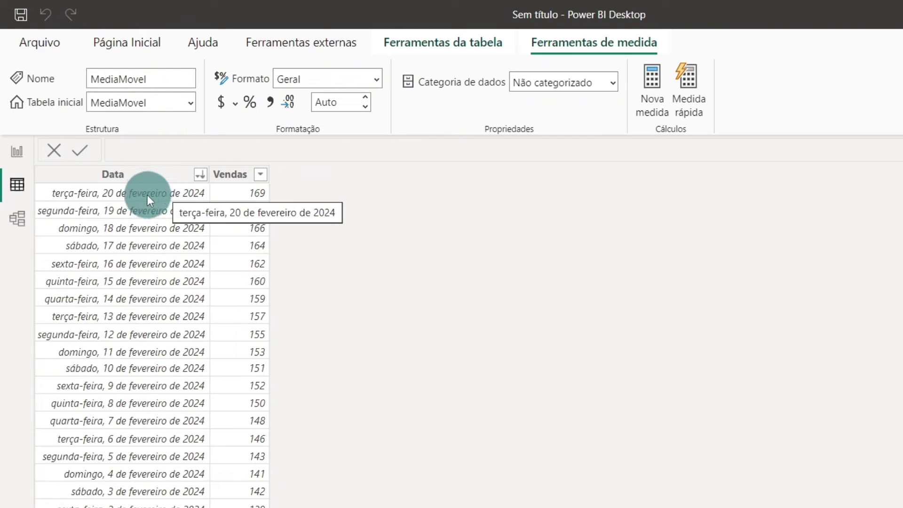
left_click(17, 152)
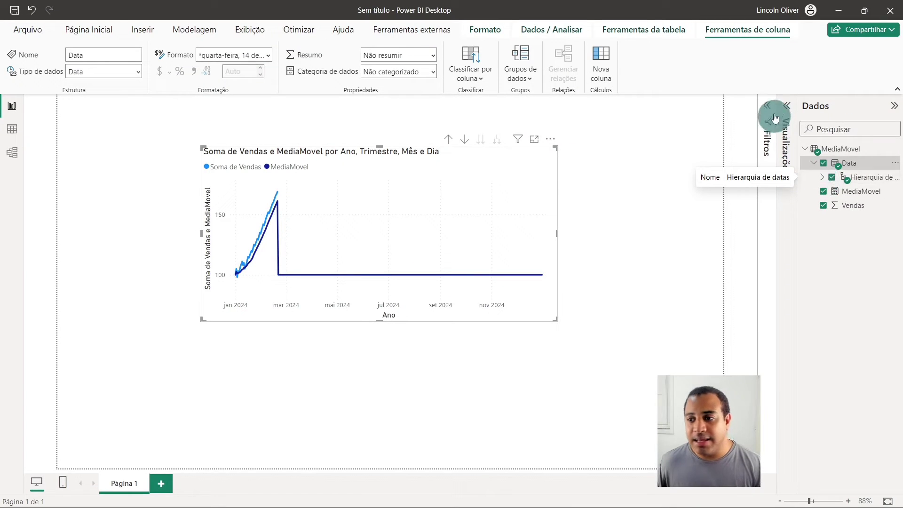
left_click(775, 117)
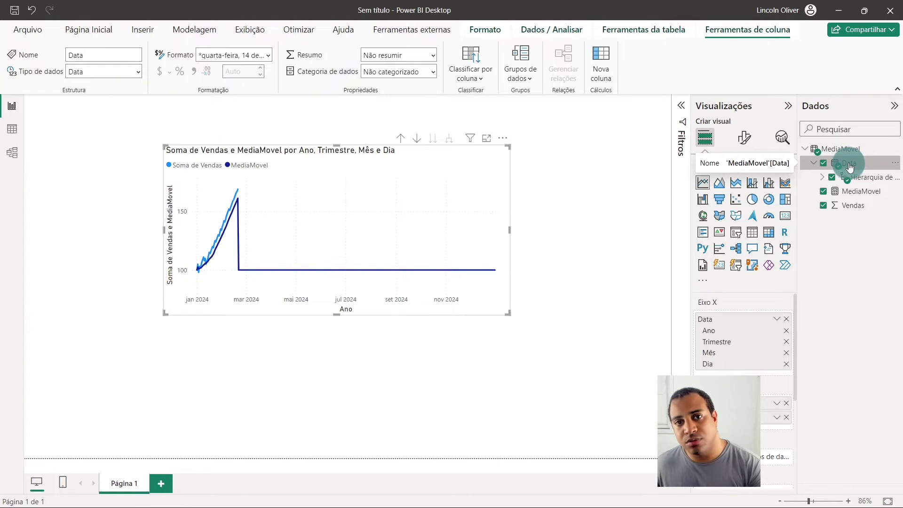
- Recheck the underlying data table and shift the line chart slightly right
left_click(17, 123)
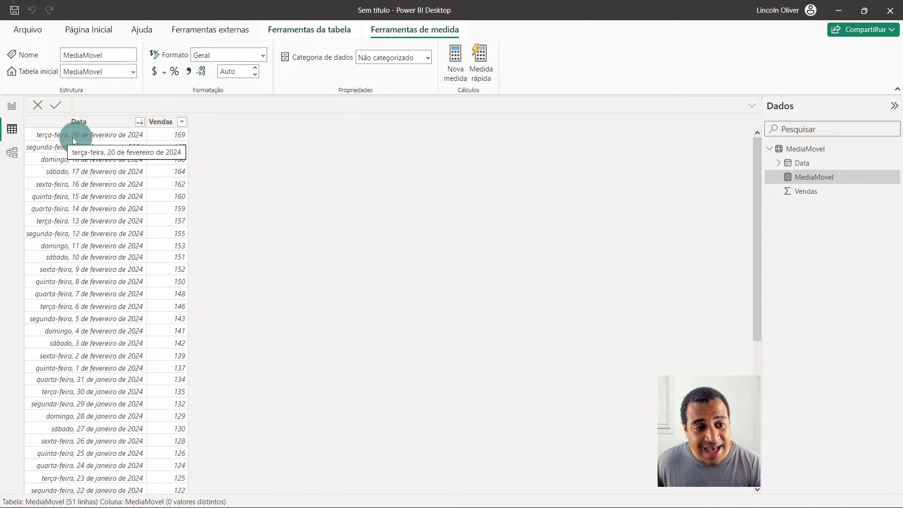
left_click(13, 107)
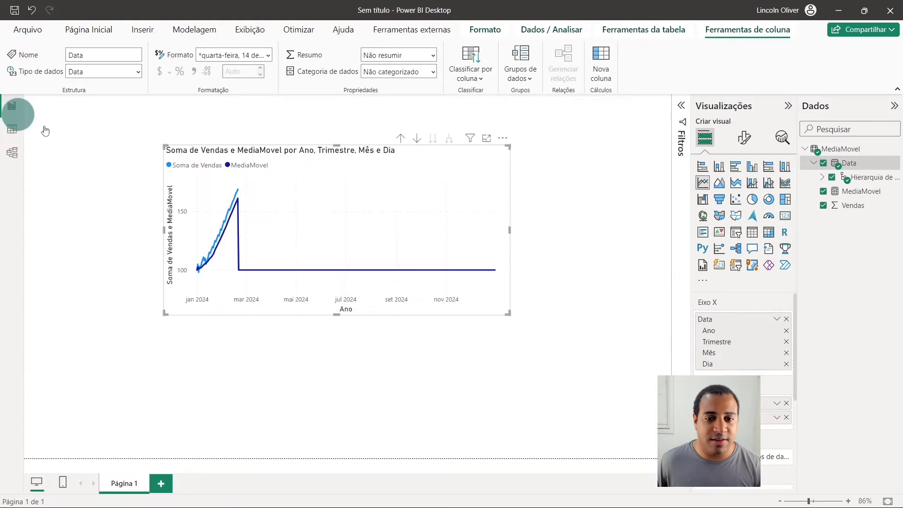
left_click_drag(335, 154, 378, 151)
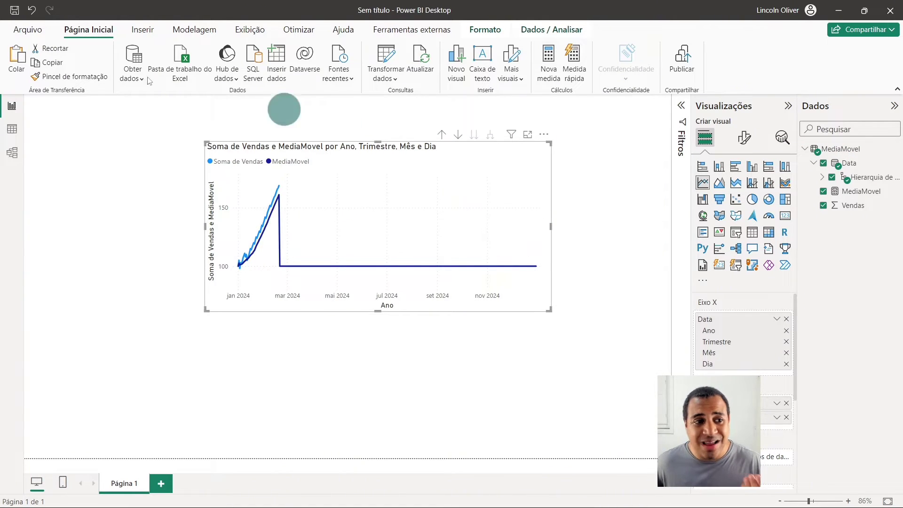
left_click(13, 129)
left_click(12, 105)
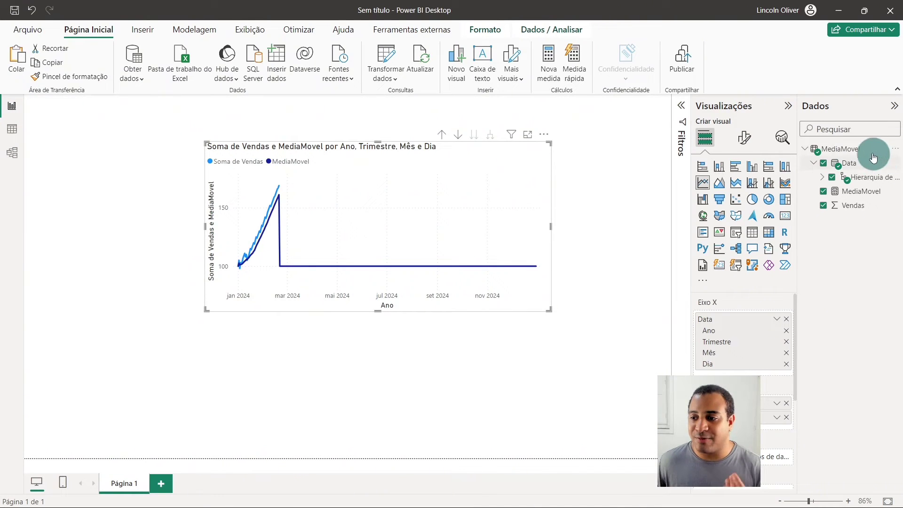
left_click(868, 150)
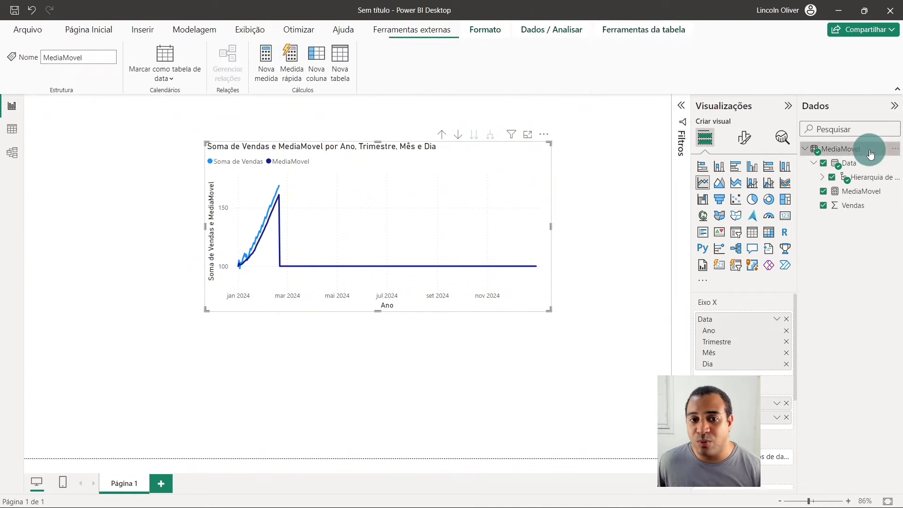
- Create a new measure named FiltroDatas and begin its formula with IF(
left_click(263, 64)
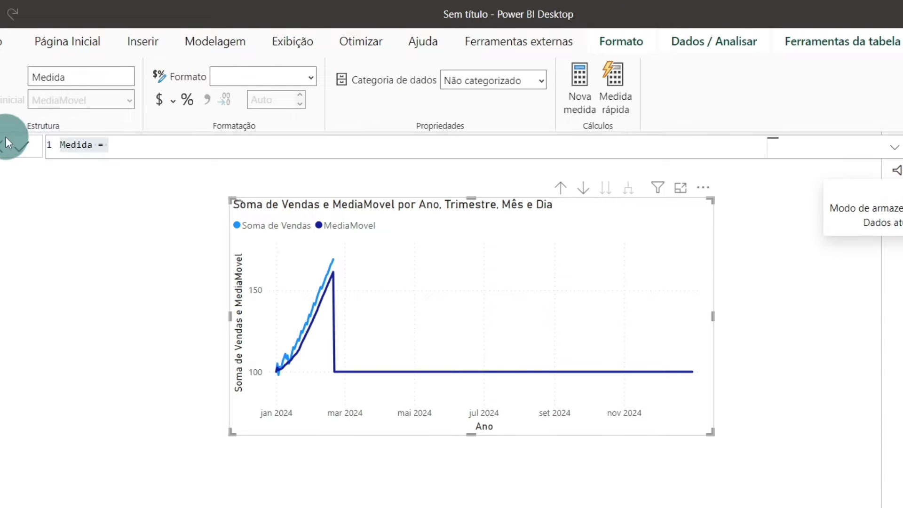
double_click(80, 147)
type("Filtro")
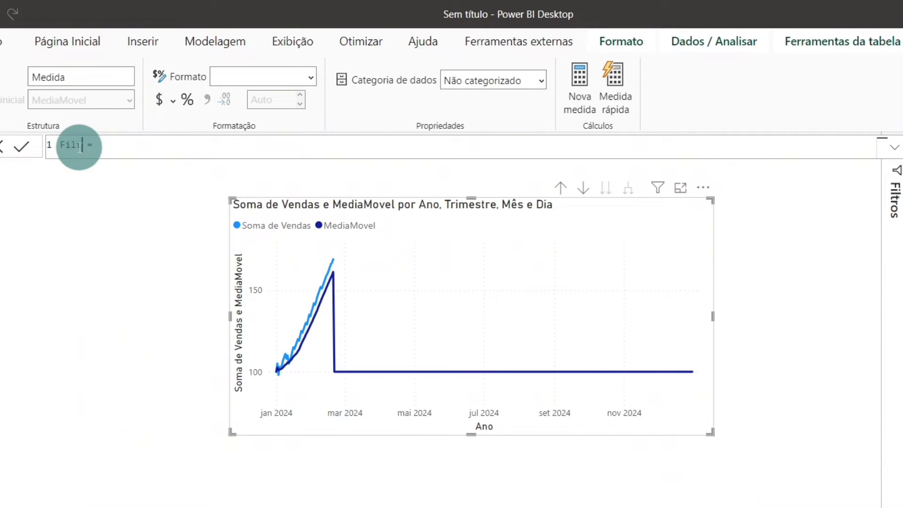
key("BackSpace")
type("Datas")
key("Right")
key("Right")
type("IF")
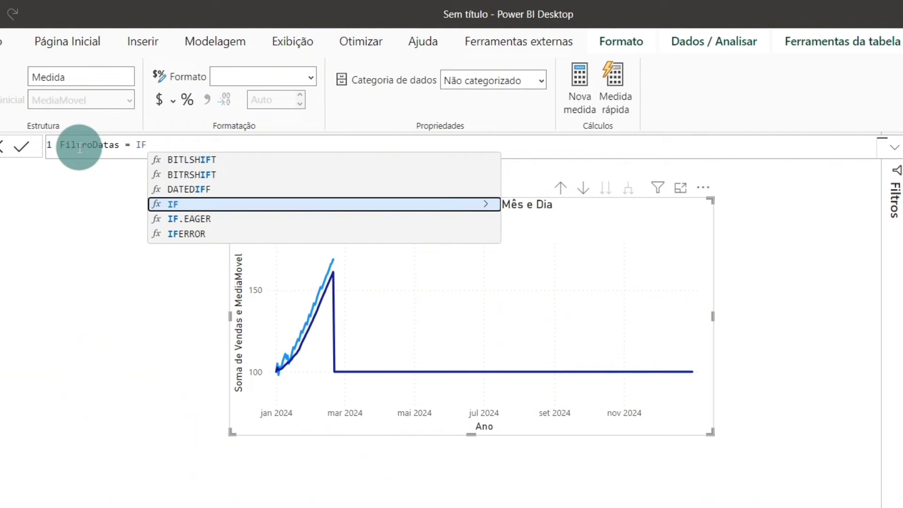
type("(")
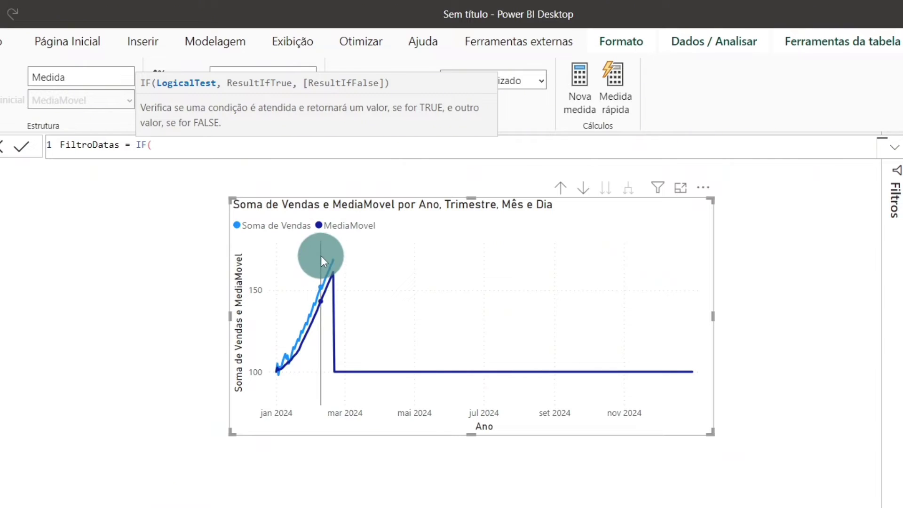
- Check the chart's drop-off point, then extend the formula to IF(CALCULATE(MAX(
left_click(349, 255)
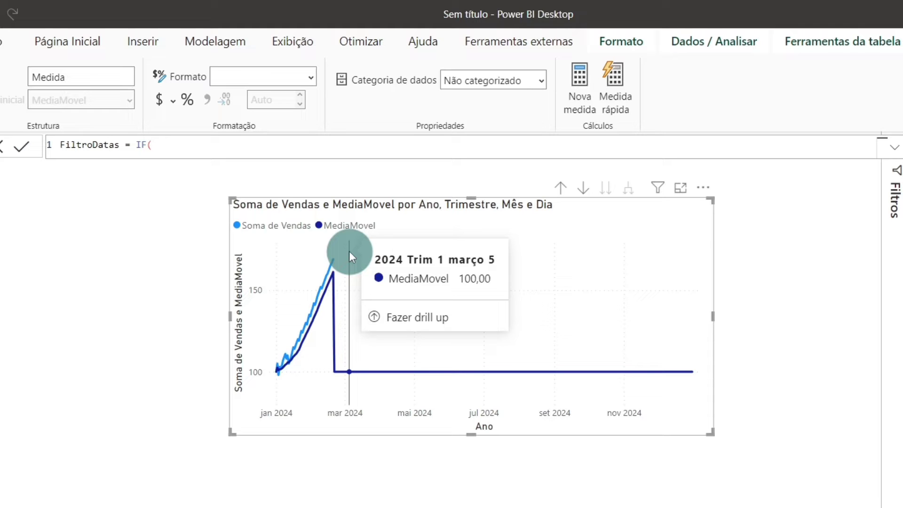
left_click(221, 145)
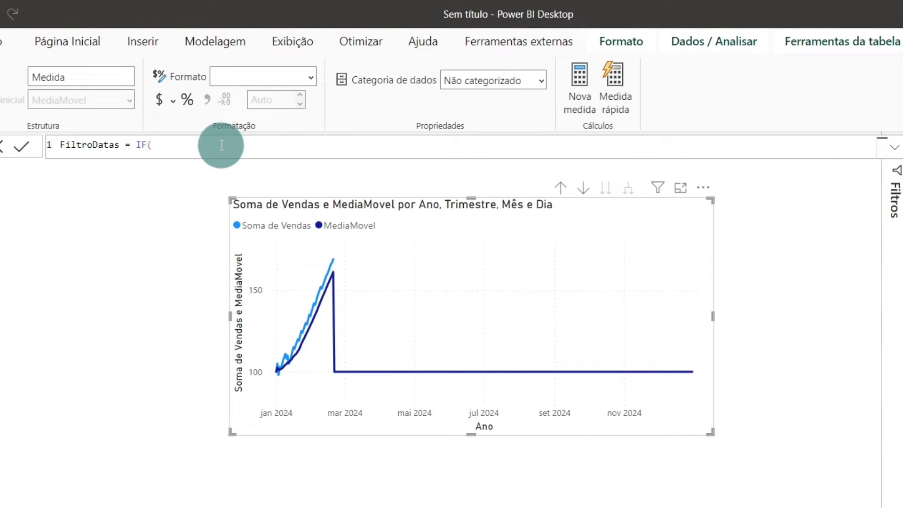
type("cal")
key("Tab")
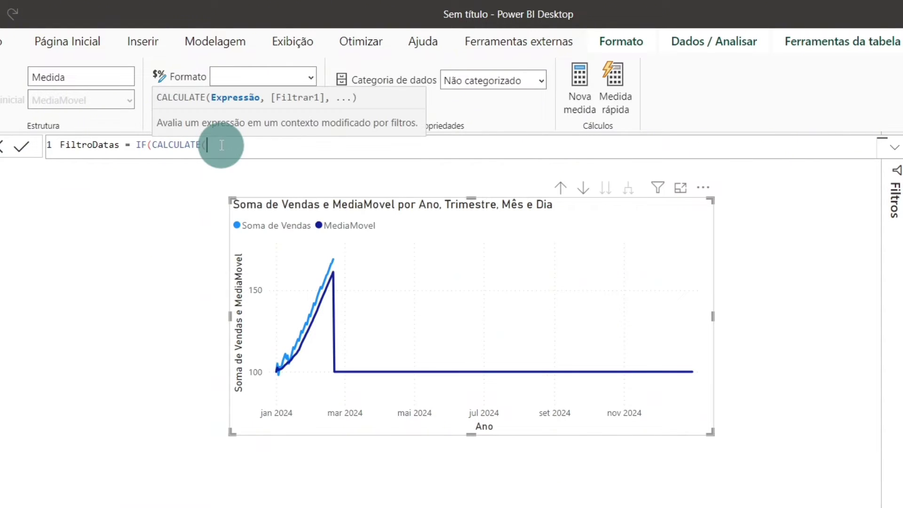
left_click_drag(222, 145, 152, 146)
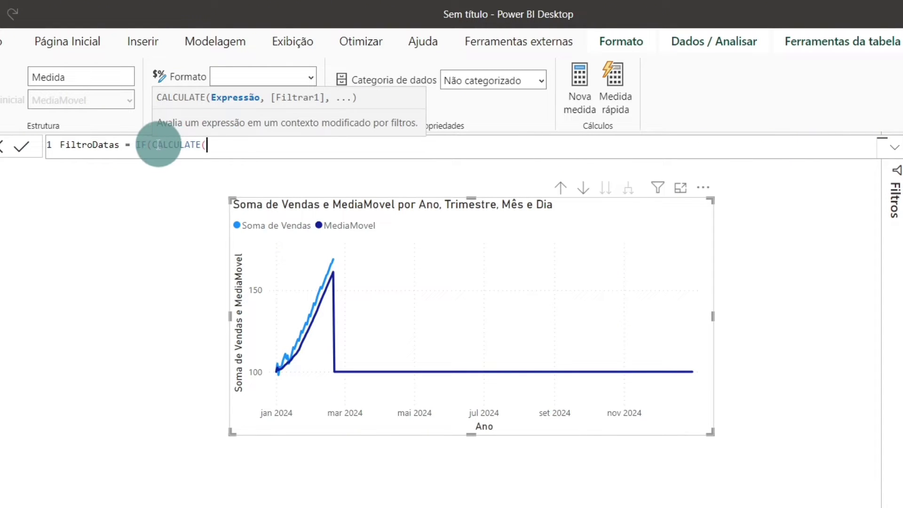
left_click(302, 152)
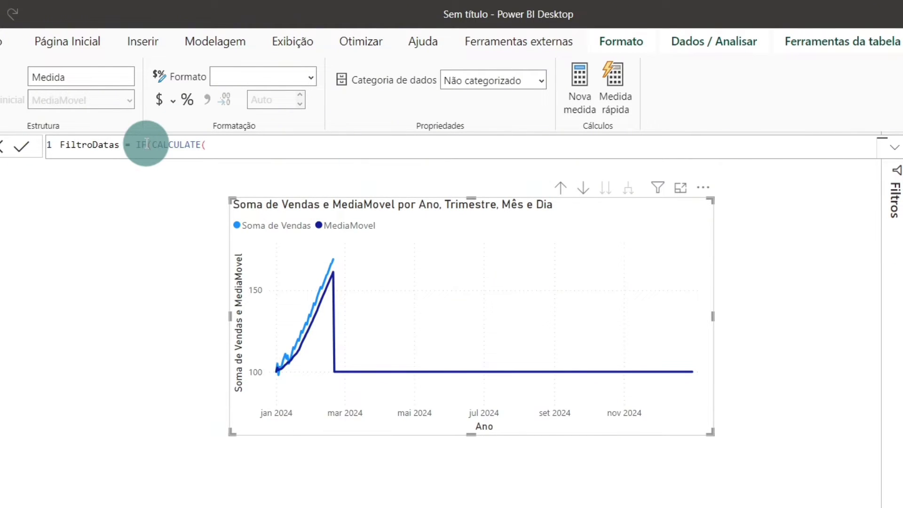
type("max")
key("Tab")
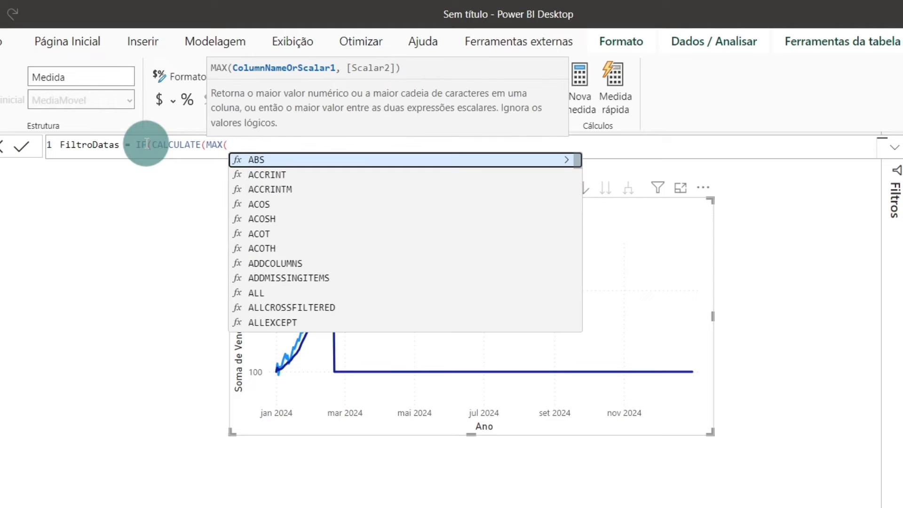
- Write the condition CALCULATE(MAX(MediaMovel[Data]),ALL(MediaMovel))>=MAX( in FiltroDatas
type("daa")
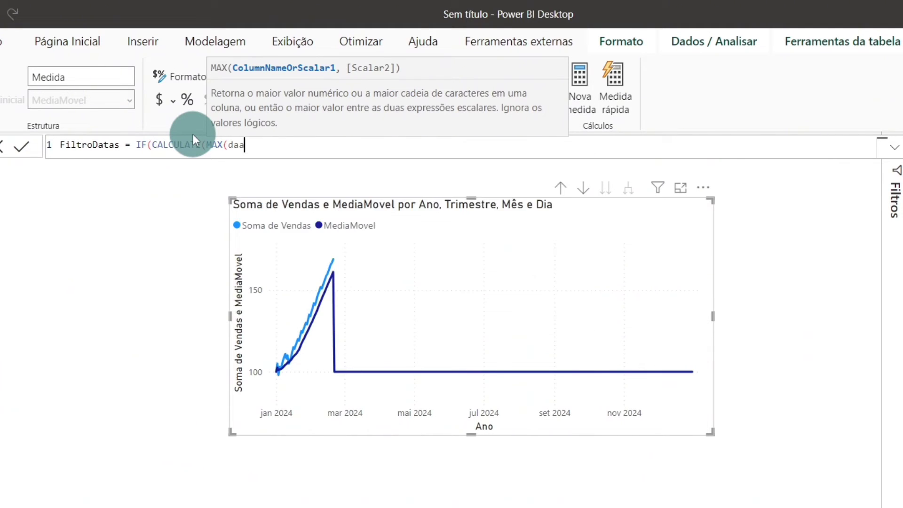
key("BackSpace")
type("ta")
key("Down")
key("Down")
key("Down")
key("Down")
key("Down")
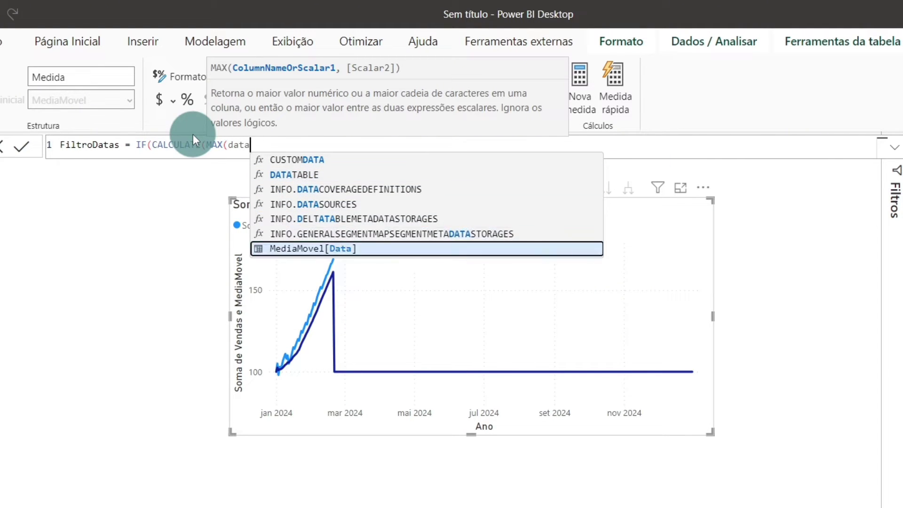
key("Tab")
type(")")
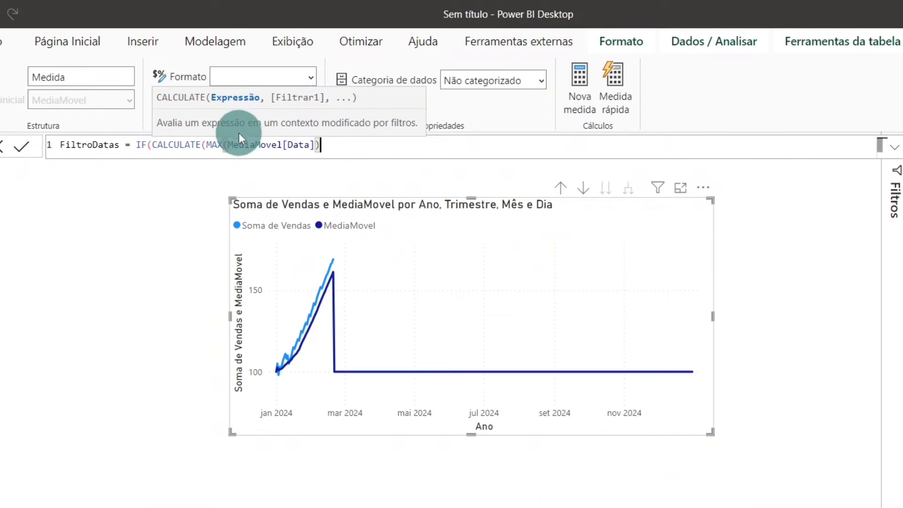
type(",a")
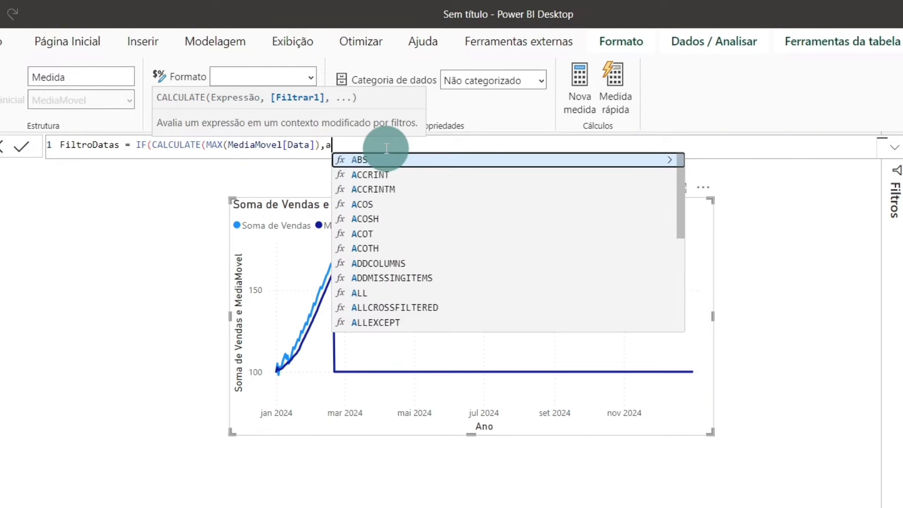
type("ll")
key("Tab")
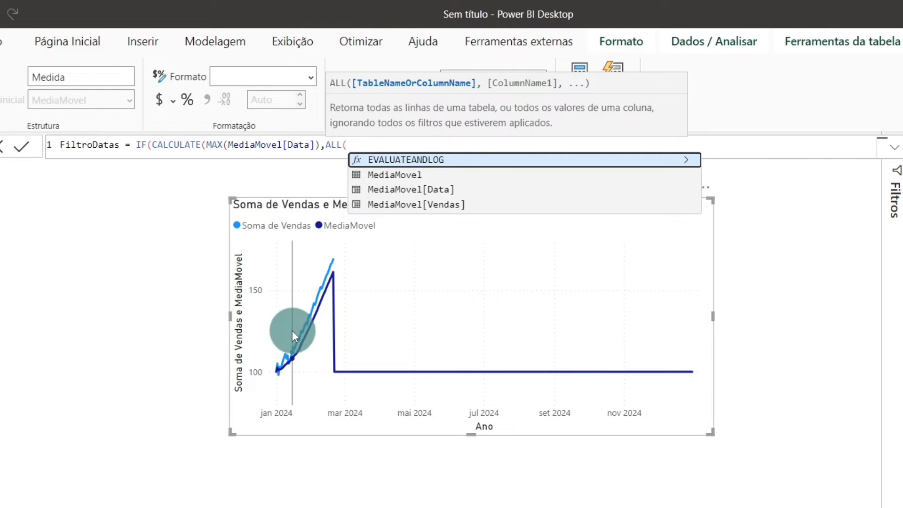
left_click(401, 177)
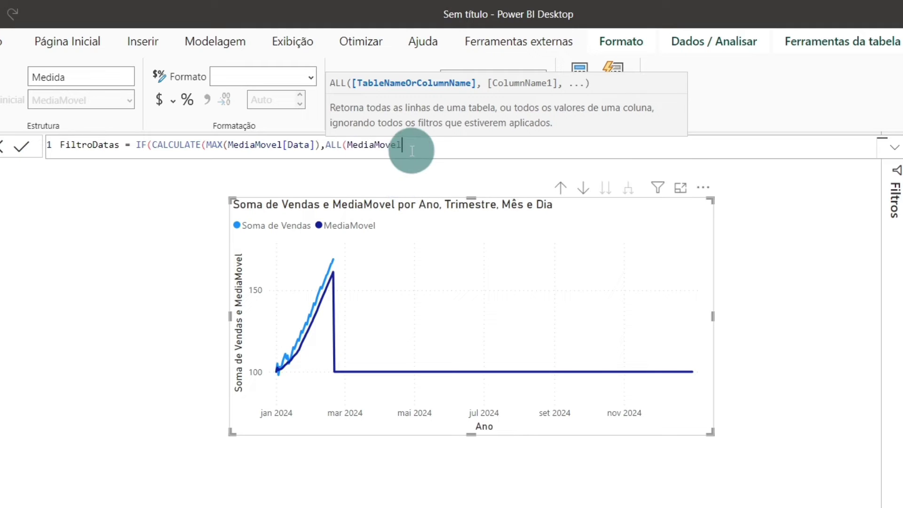
type(")")
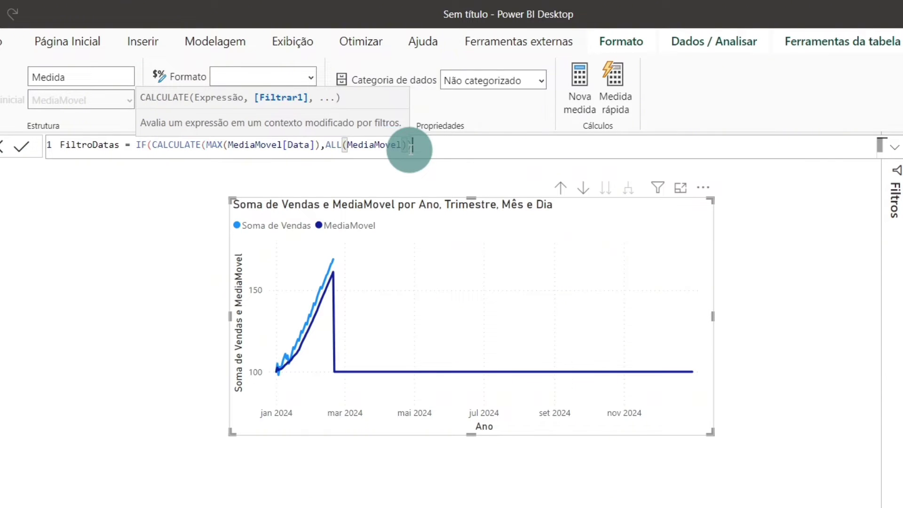
type(")>")
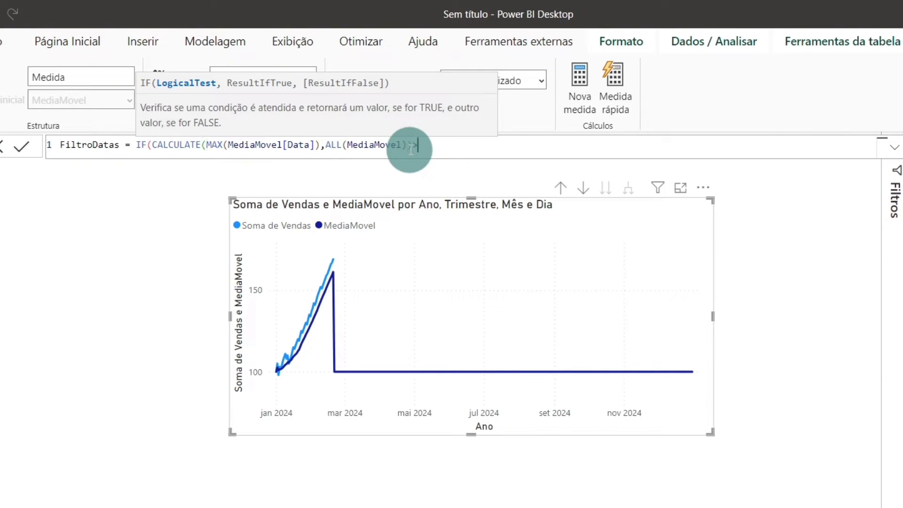
type("=")
type("MAX(")
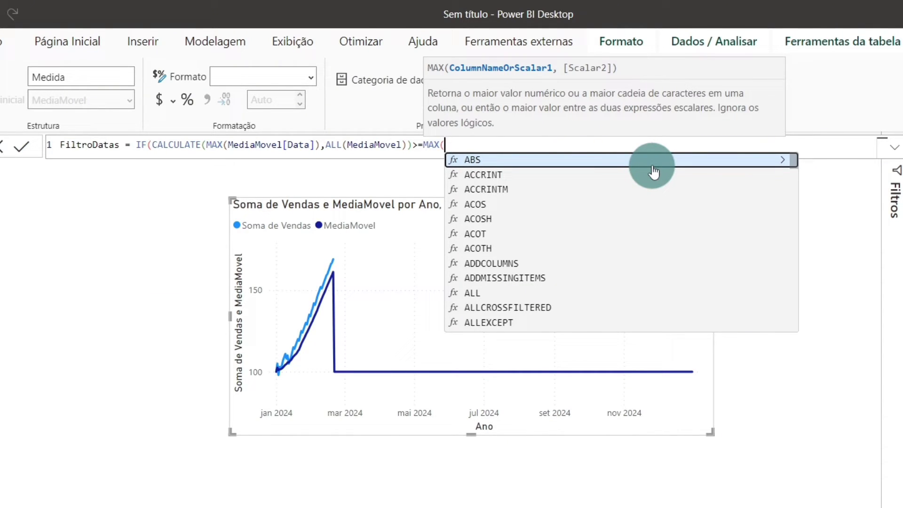
- Complete FiltroDatas with MAX(MediaMovel[Data].[Date]),1,0) and commit the measure
type("data")
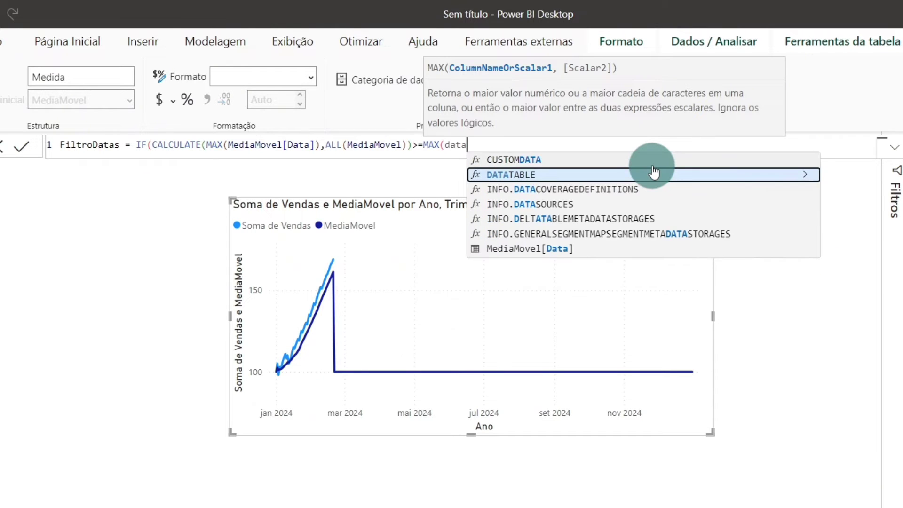
key("Down")
key("Down")
key("Down")
key("Down")
key("Down")
key("Tab")
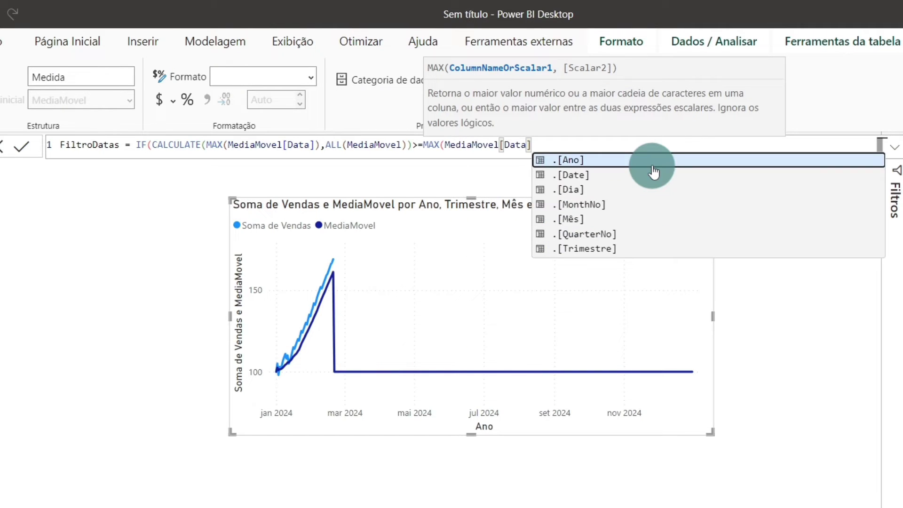
left_click(600, 174)
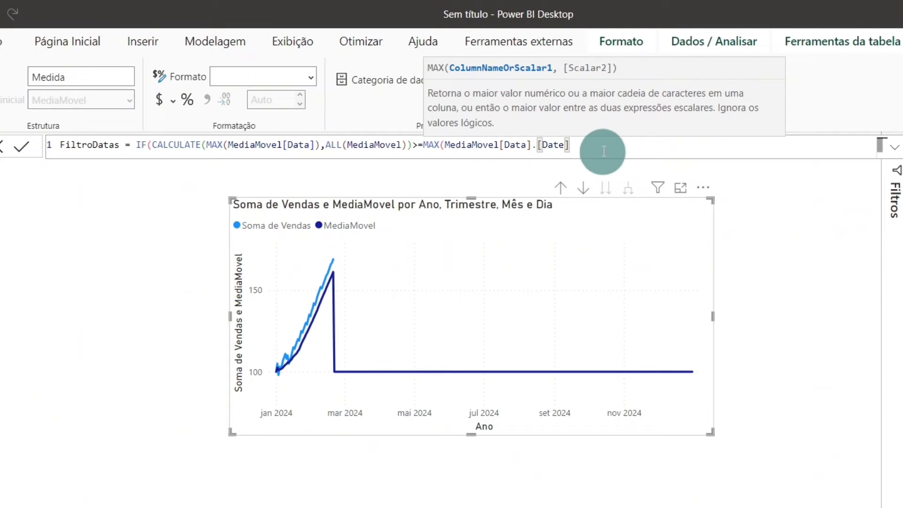
type(")")
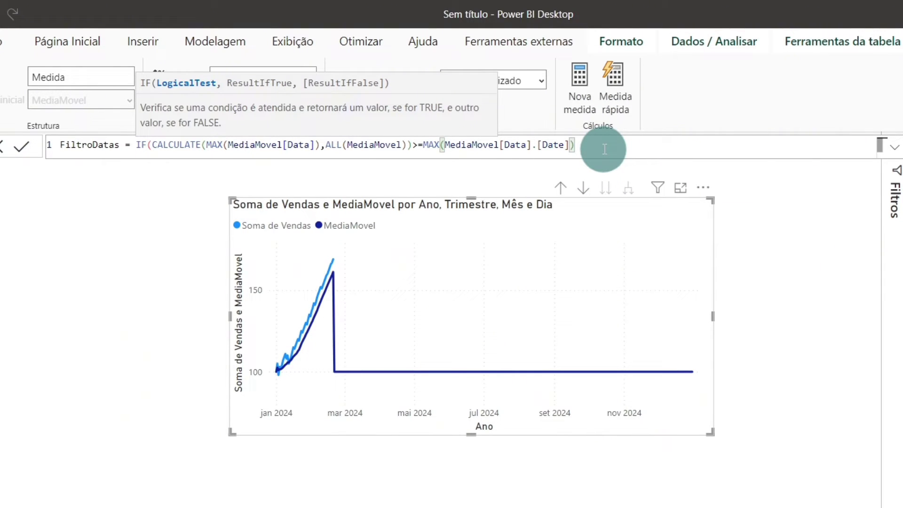
type(",")
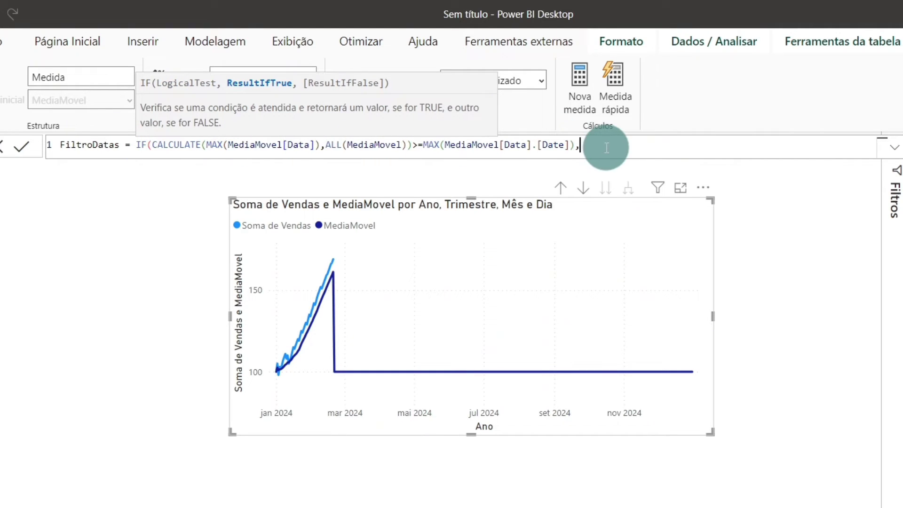
type("1")
type(",")
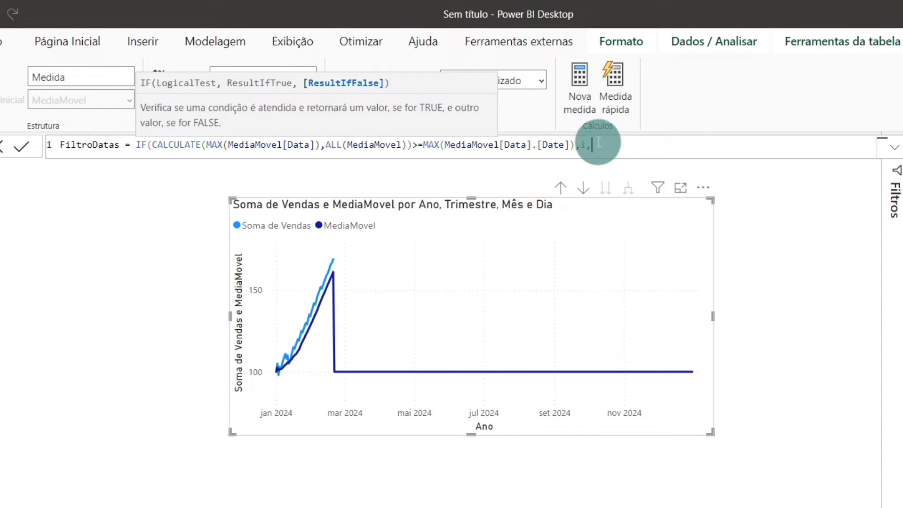
type("0")
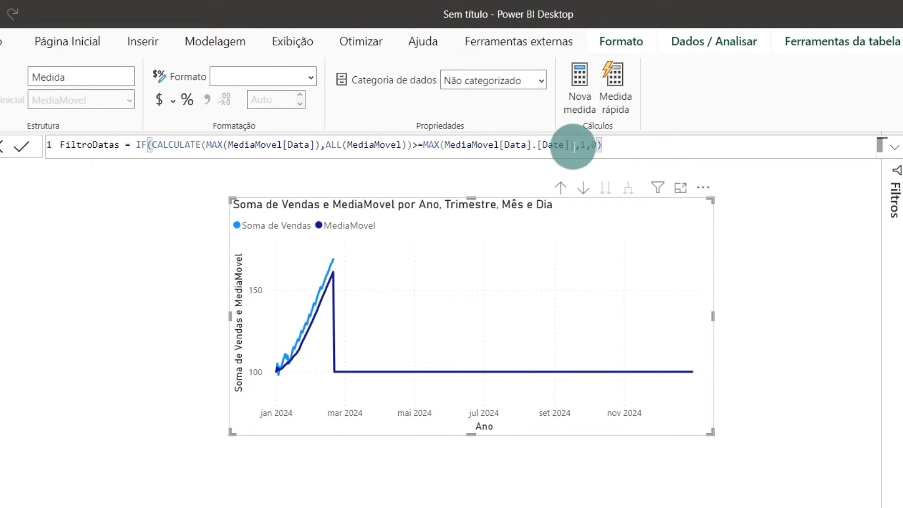
left_click(611, 146)
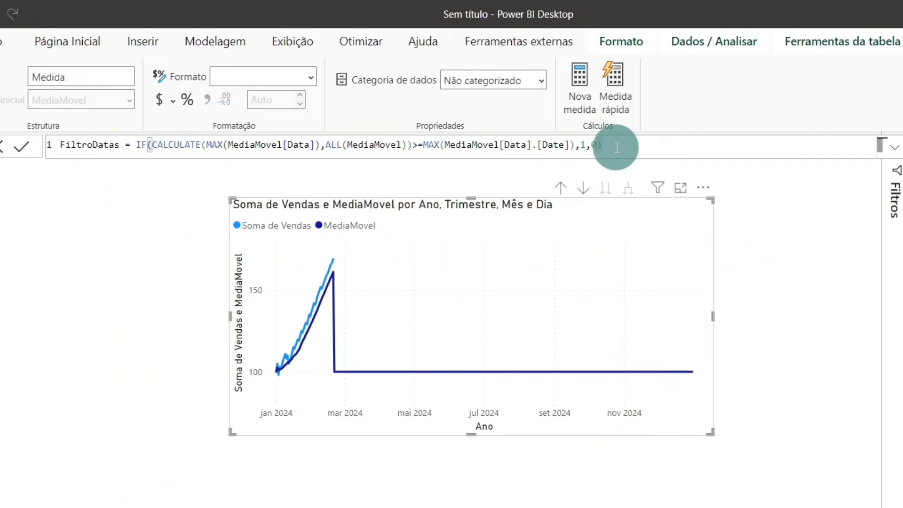
key("Return")
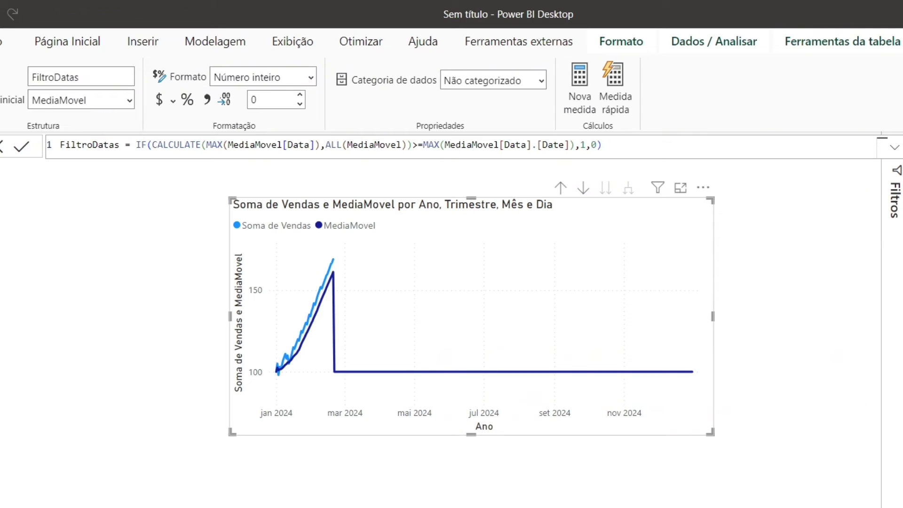
- Add a visual-level filter on the line chart where FiltroDatas equals 1
left_click(895, 178)
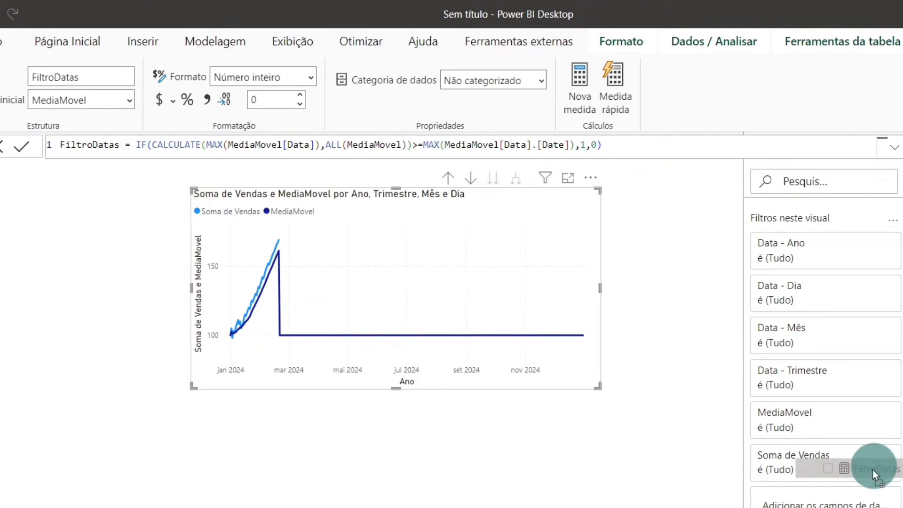
left_click_drag(871, 468, 822, 491)
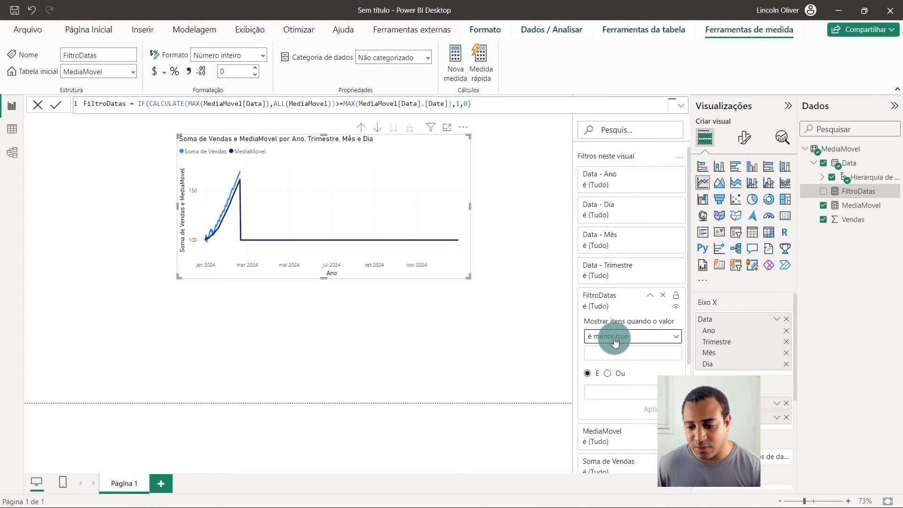
left_click(616, 342)
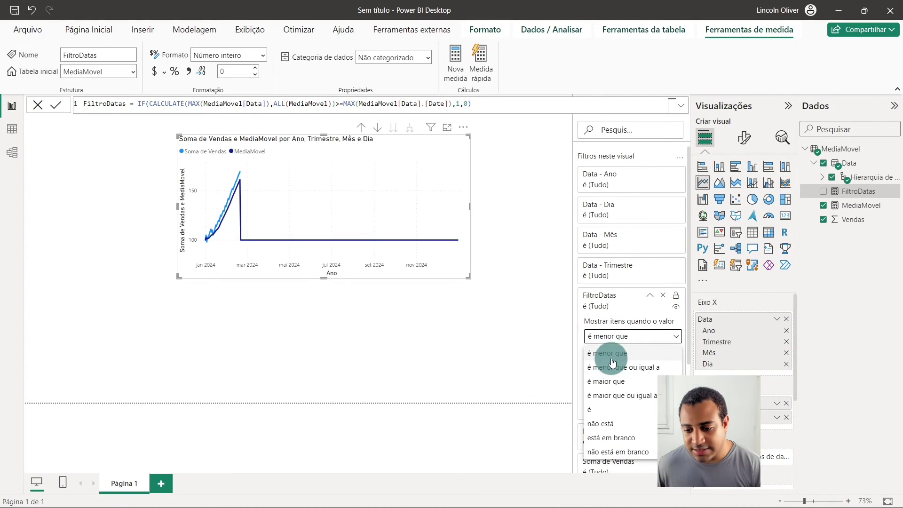
left_click(602, 395)
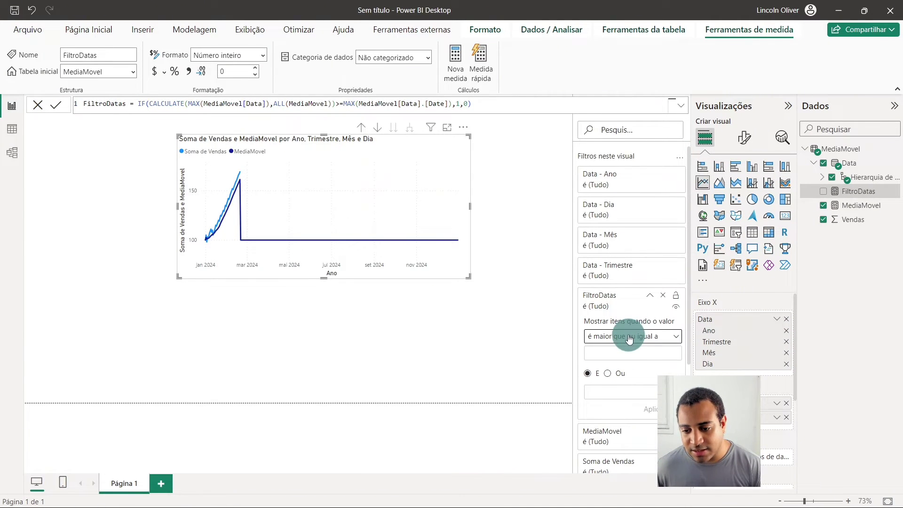
left_click(630, 337)
left_click(592, 410)
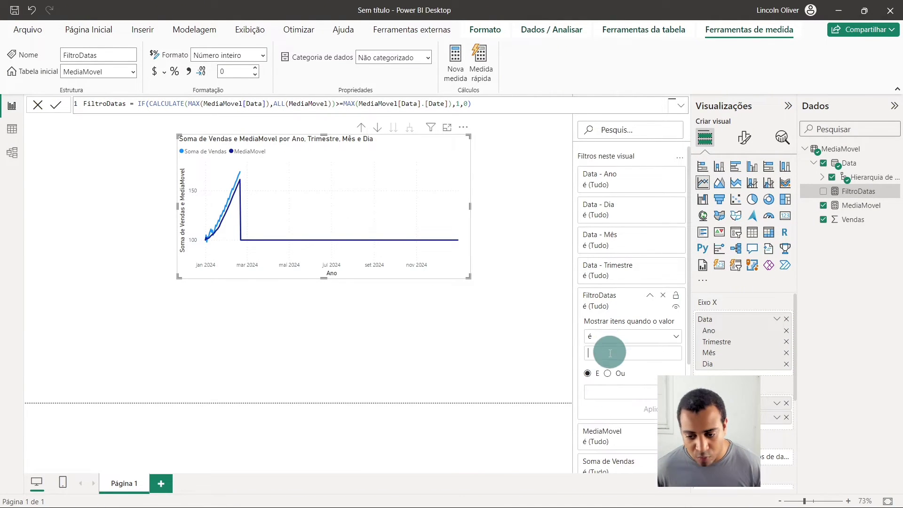
type("1")
left_click(651, 409)
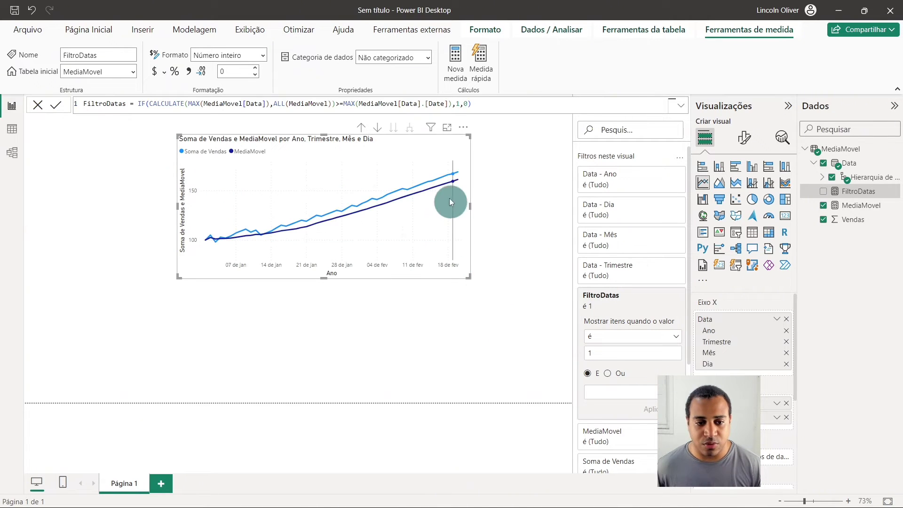
left_click_drag(382, 191, 362, 187)
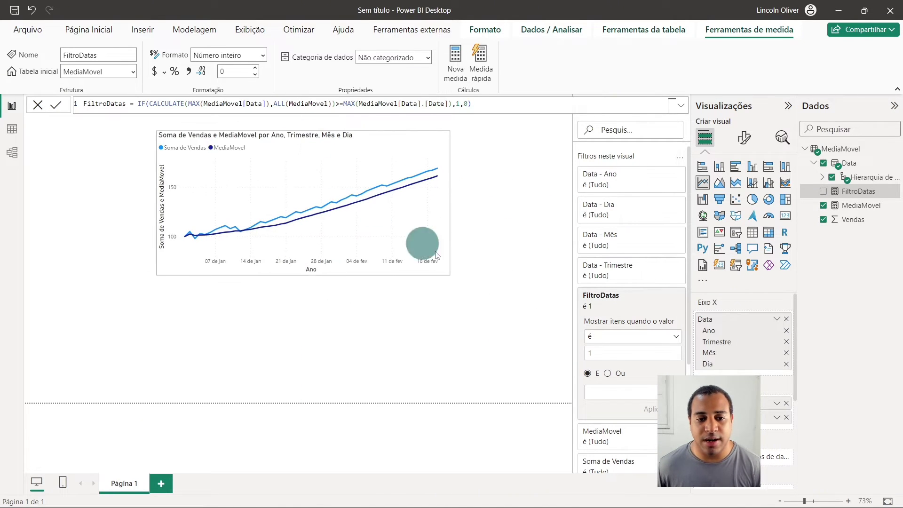
left_click(489, 267)
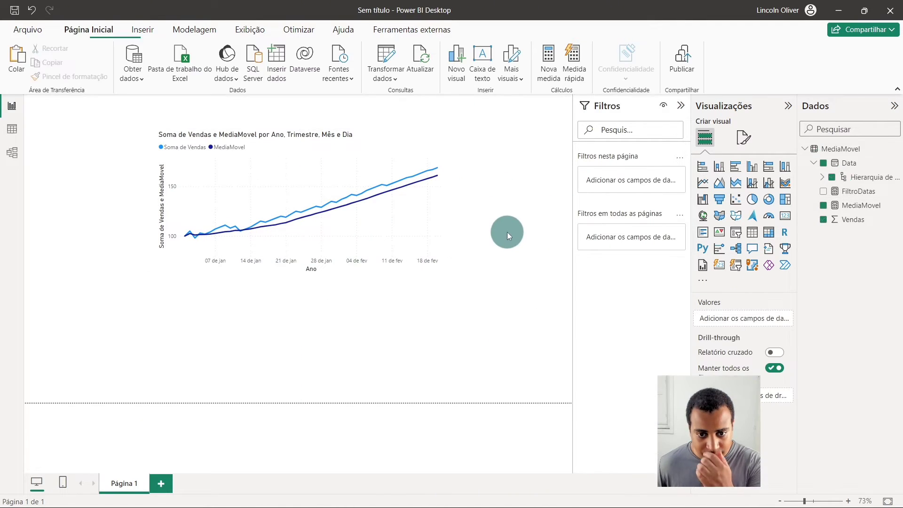
left_click(683, 106)
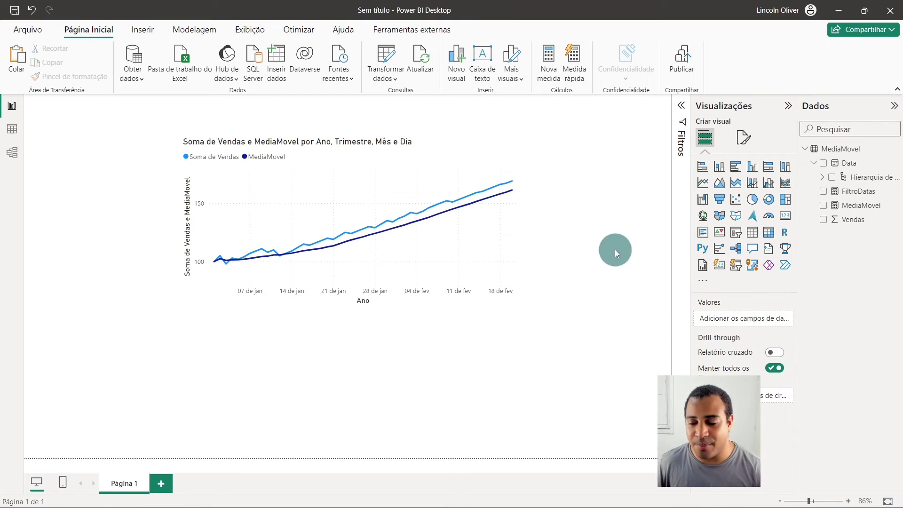
mouse_move(848, 163)
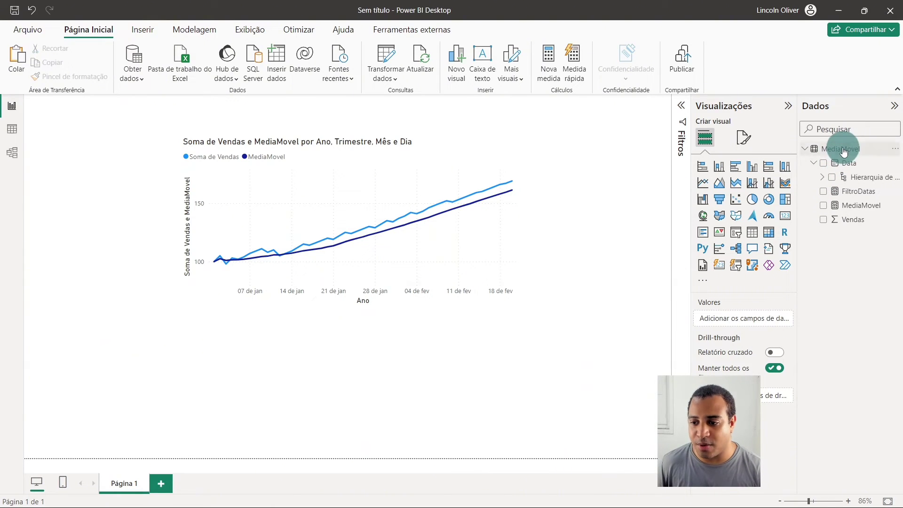
left_click(843, 150)
left_click(545, 362)
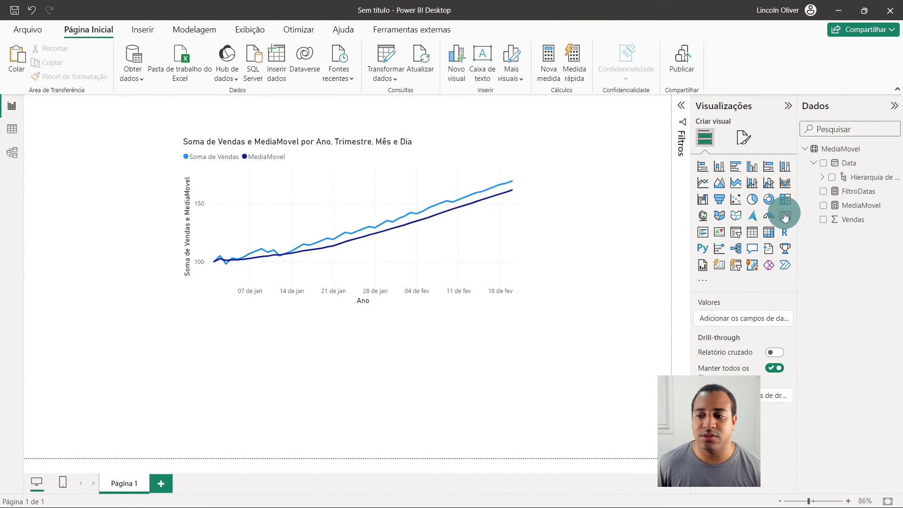
- Add an empty visual below the line chart, moving the chart to the top of the page
mouse_move(785, 217)
left_mouse_down()
mouse_move(141, 343)
mouse_move(240, 246)
left_mouse_up()
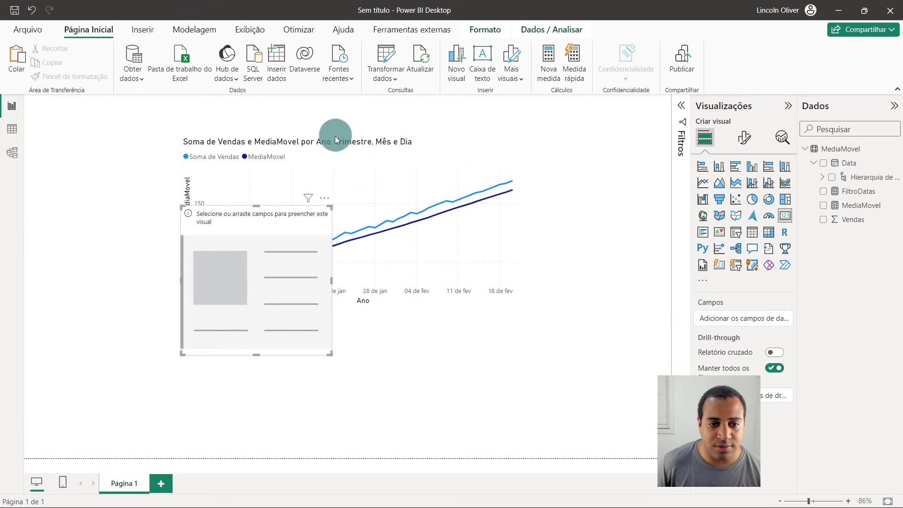
left_click_drag(334, 140, 312, 110)
left_click_drag(241, 307, 217, 376)
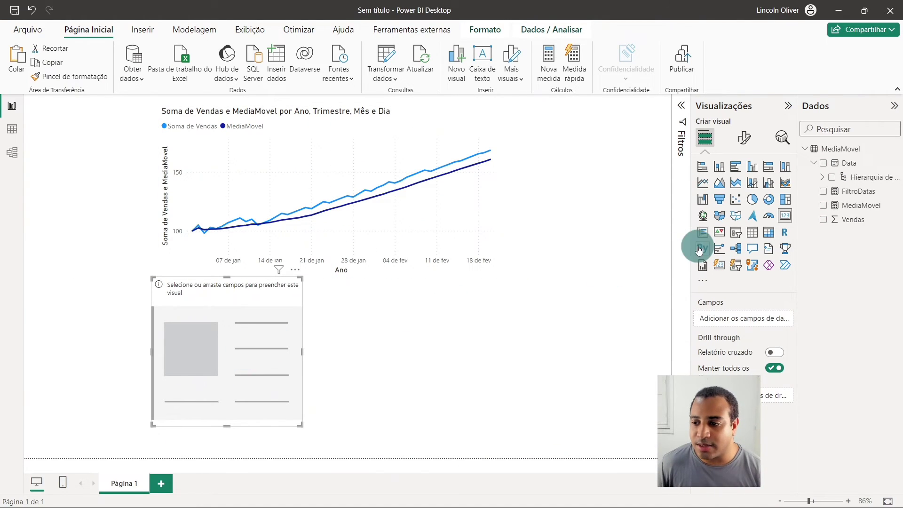
left_click(861, 148)
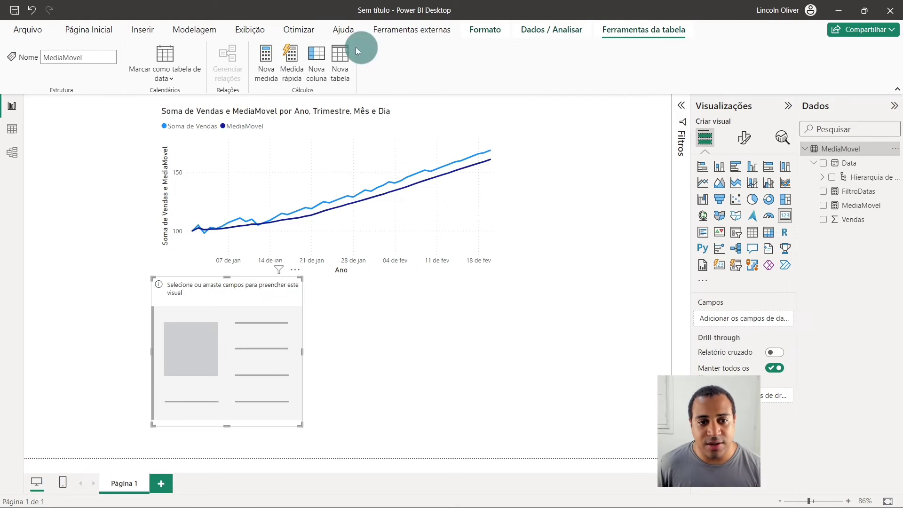
- Write and commit DataMaxima = CALCULATE(MAX(MediaMovel[Data]),ALL(MediaMovel[Data]))
left_click(263, 64)
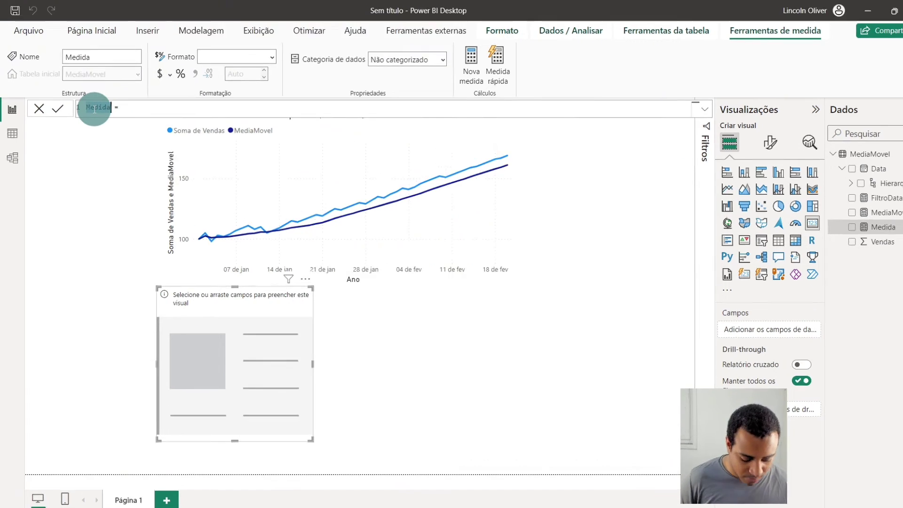
type("DataMax")
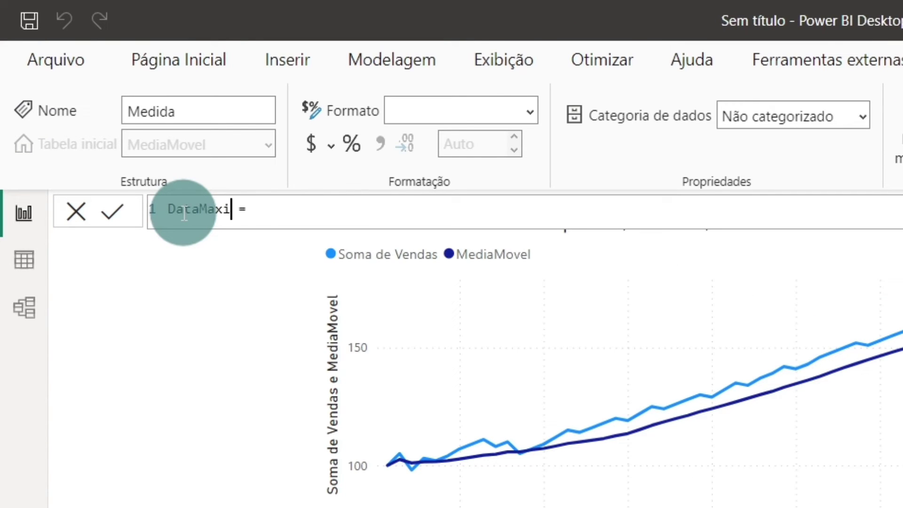
type("ca")
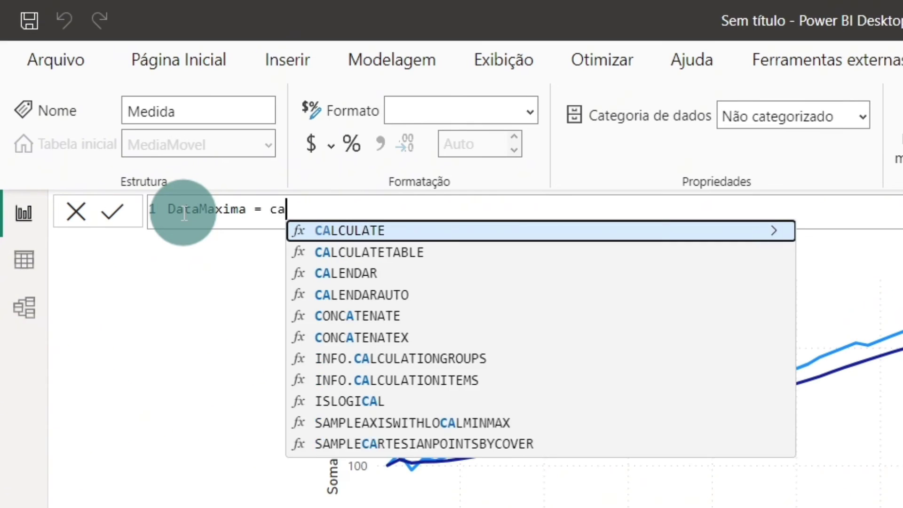
key("Tab")
type("ma")
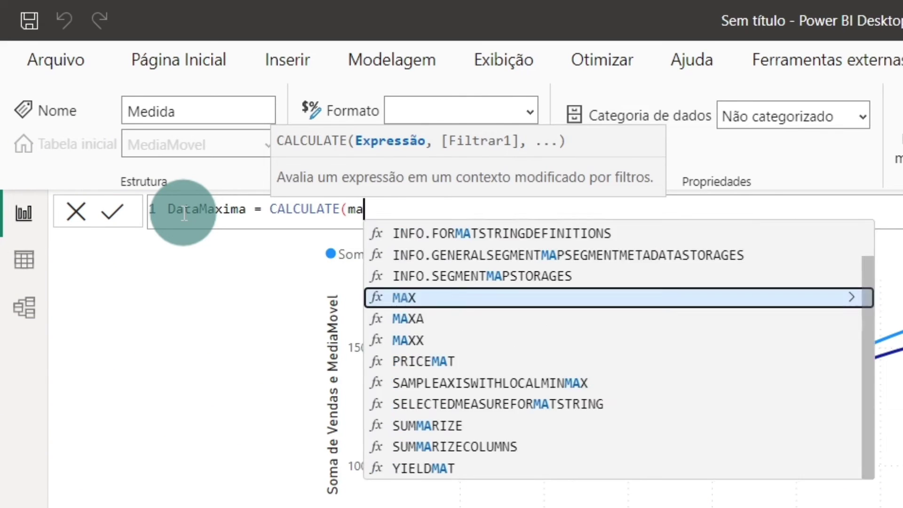
type("x")
key("Tab")
type("data")
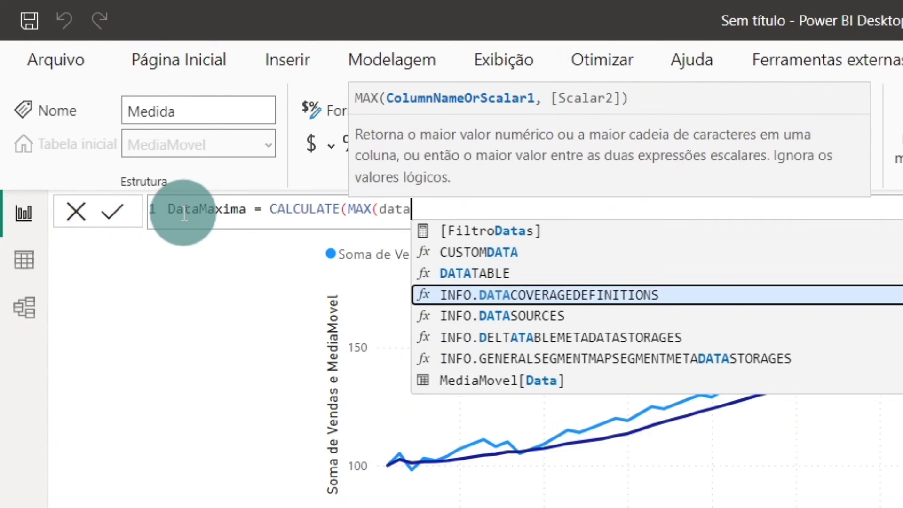
key("Down")
key("Down")
key("Down")
key("Down")
key("Tab")
type(")")
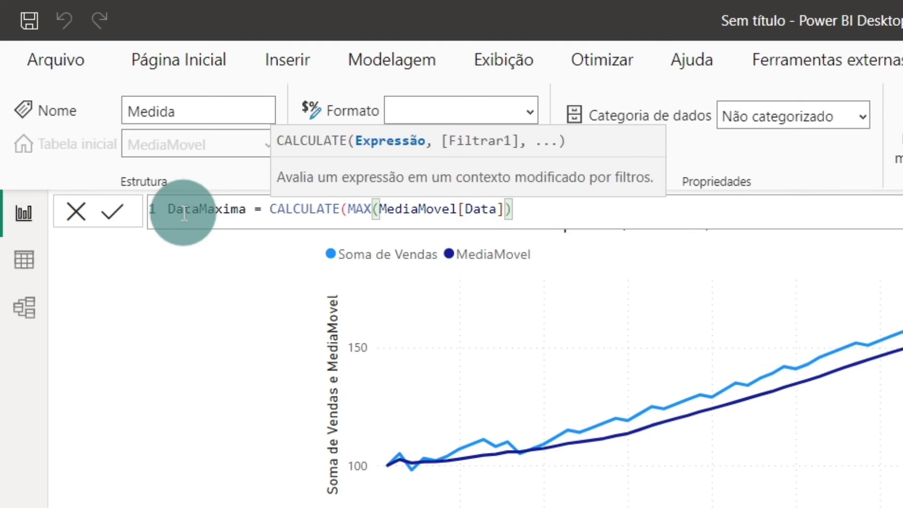
type(",")
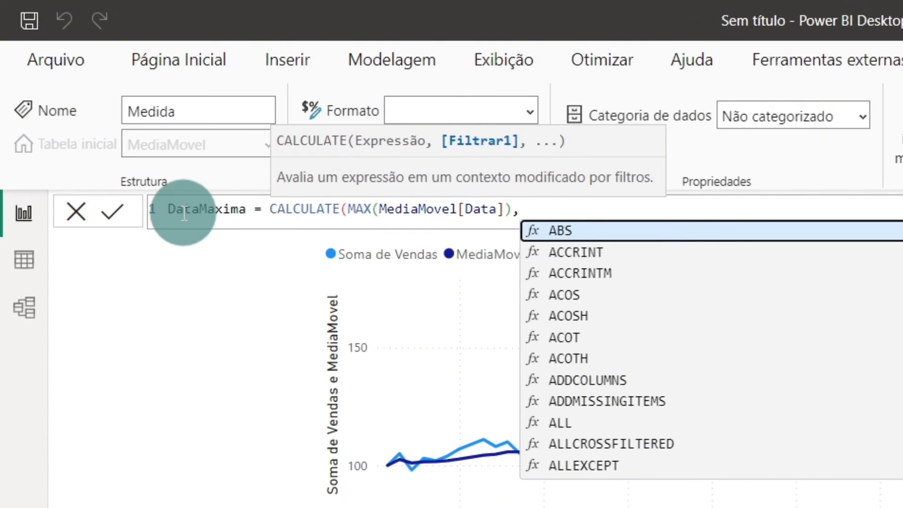
type("al")
key("Tab")
type("da")
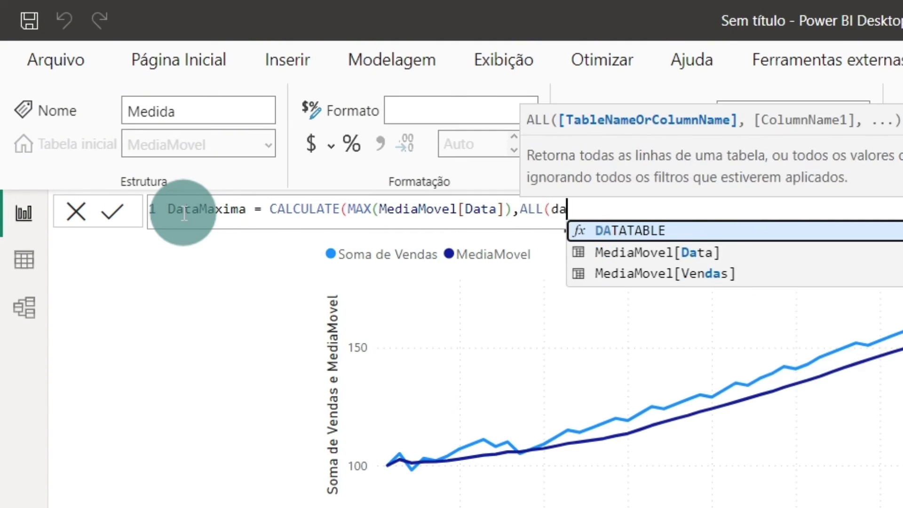
type("ta")
key("Down")
key("Tab")
type("))")
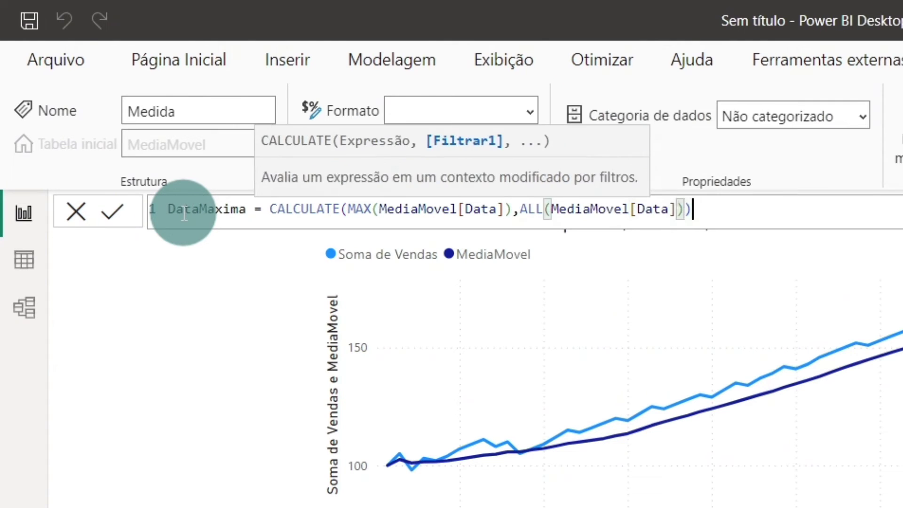
key("Return")
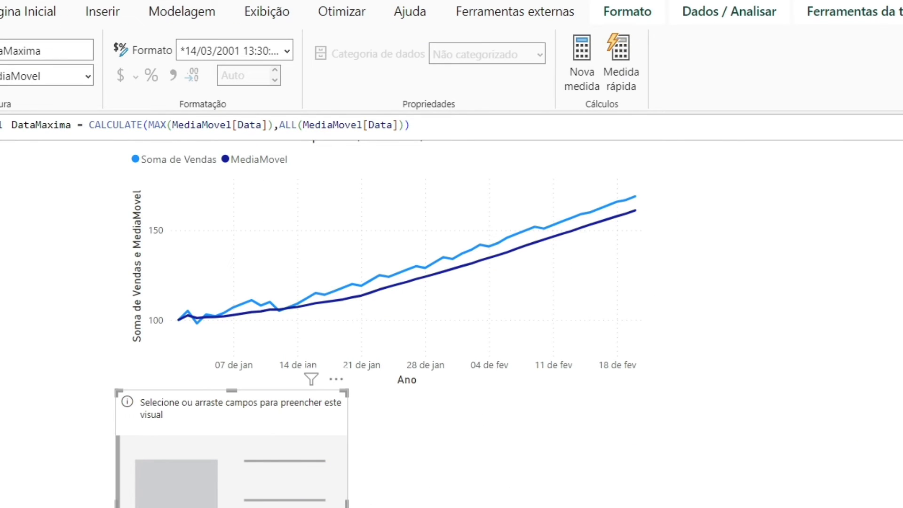
- Fill the empty card with DataMaxima (20/02/2024) and place a pasted duplicate beside it
mouse_move(225, 390)
left_mouse_down()
mouse_move(191, 435)
mouse_move(166, 445)
left_mouse_up()
left_click(353, 473)
key("ctrl+v")
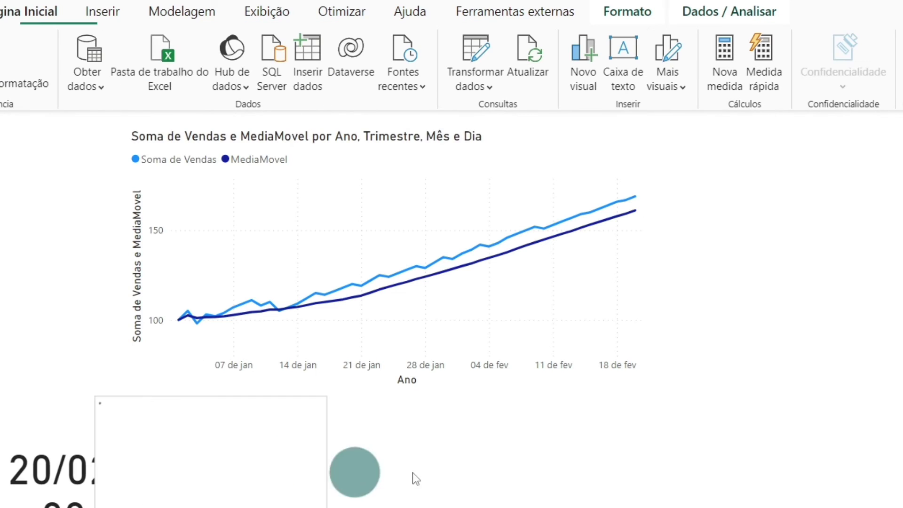
left_click(27, 131)
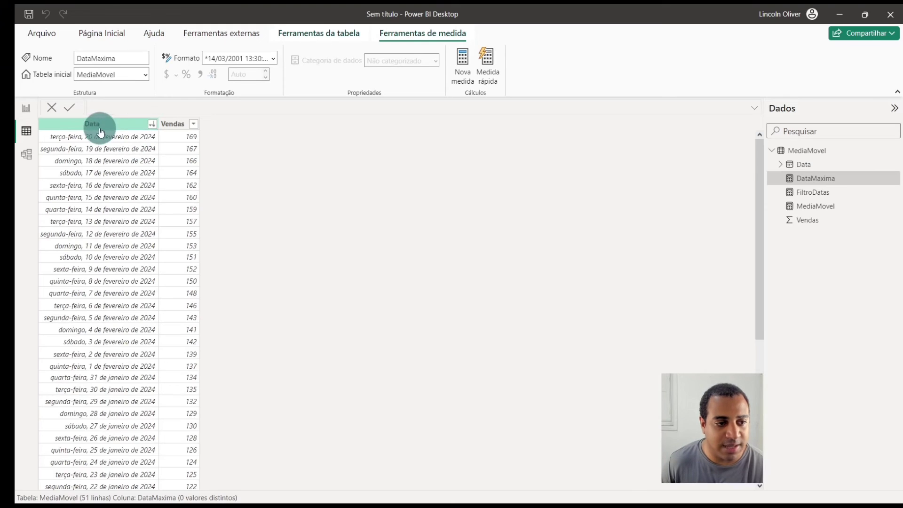
left_click(26, 109)
left_click_drag(460, 390, 412, 388)
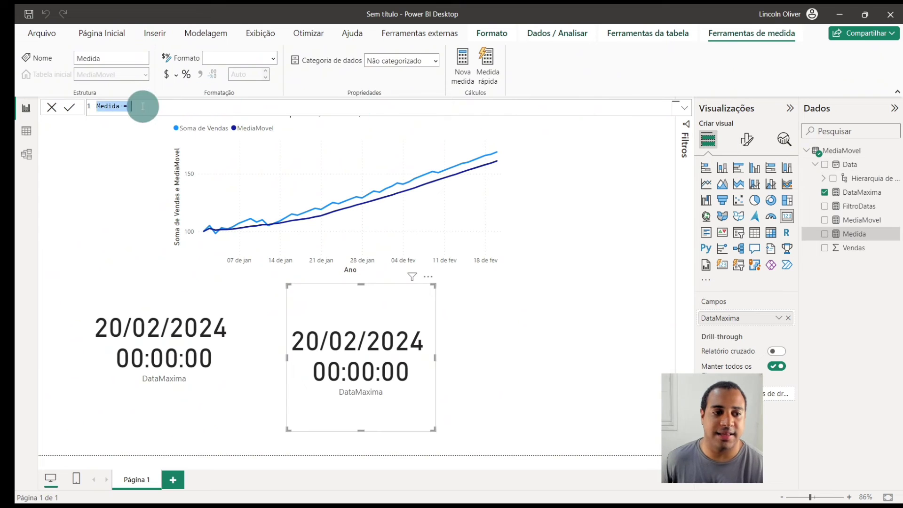
- Create the measure DataMaximaCalendario = MAX(MediaMovel[Data].[Date])
double_click(109, 106)
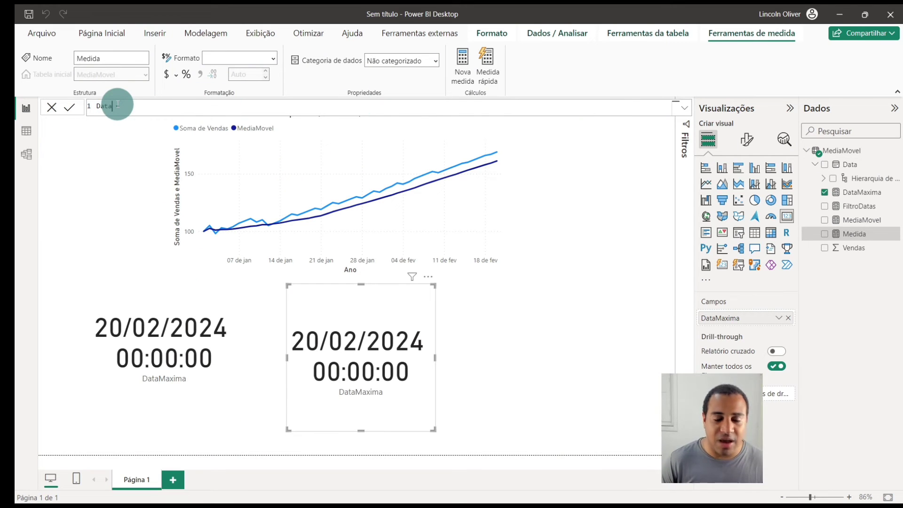
type("Data")
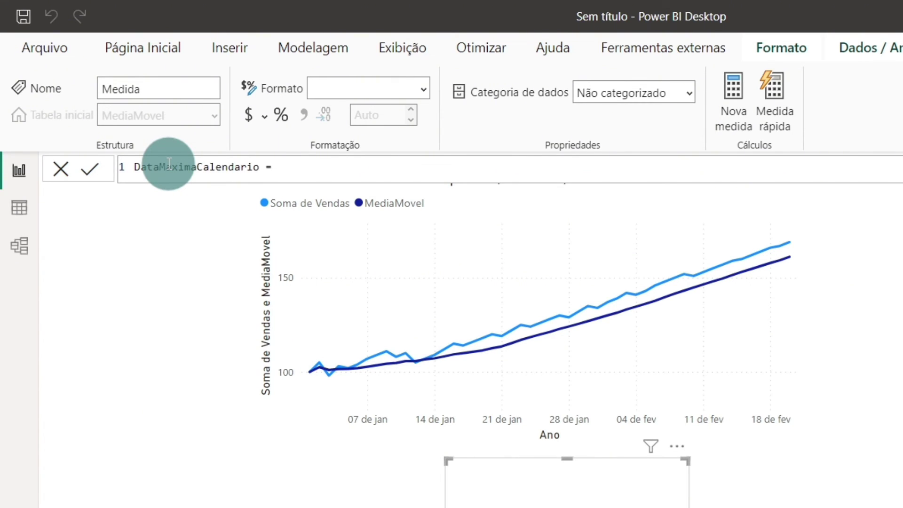
type("max")
key("Tab")
type("data")
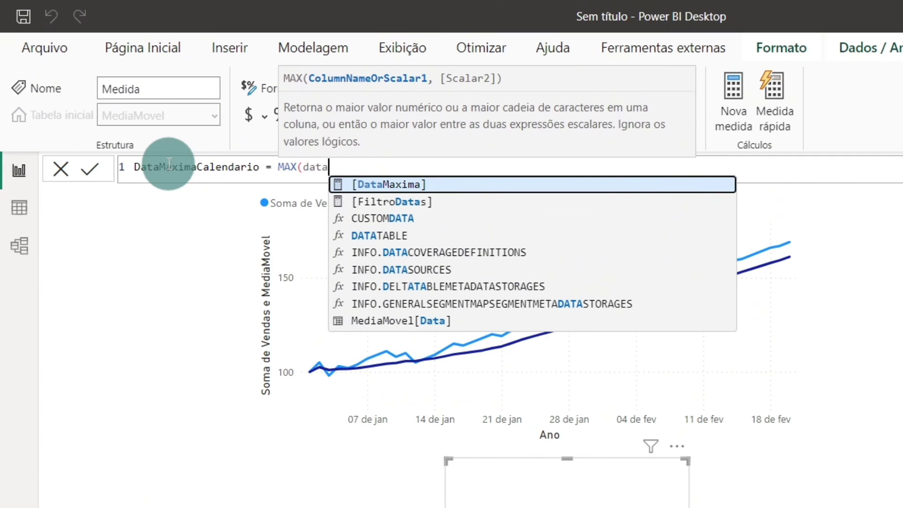
key("Down")
key("Down")
key("Down")
key("Down")
key("Down")
key("Down")
key("Down")
key("Down")
key("Tab")
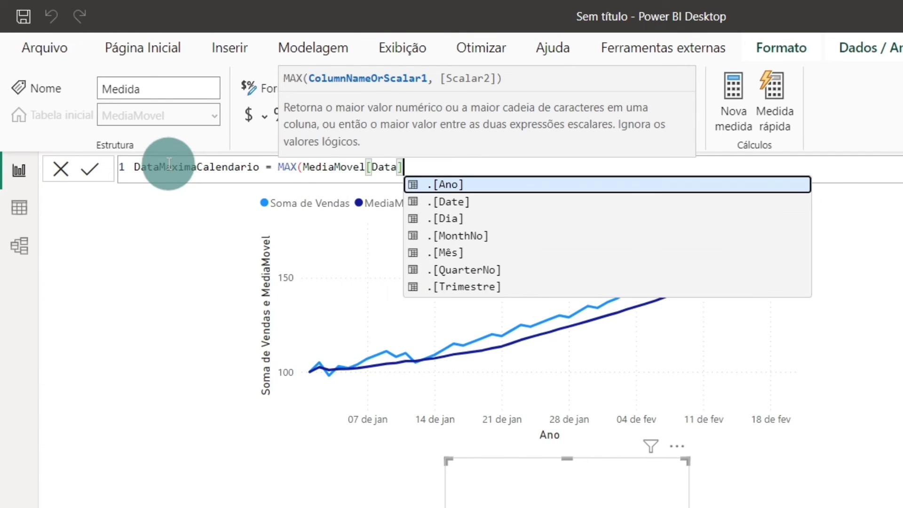
type(".")
key("Down")
key("Tab")
type(")")
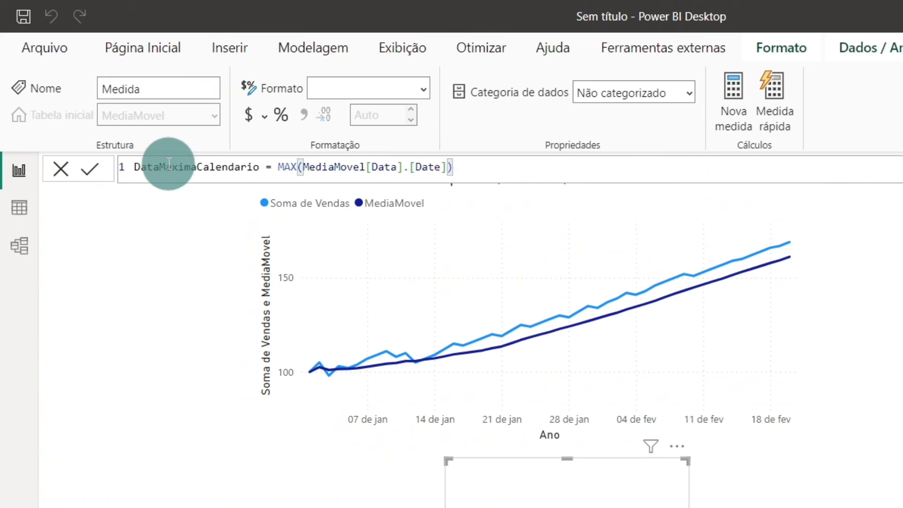
key("Return")
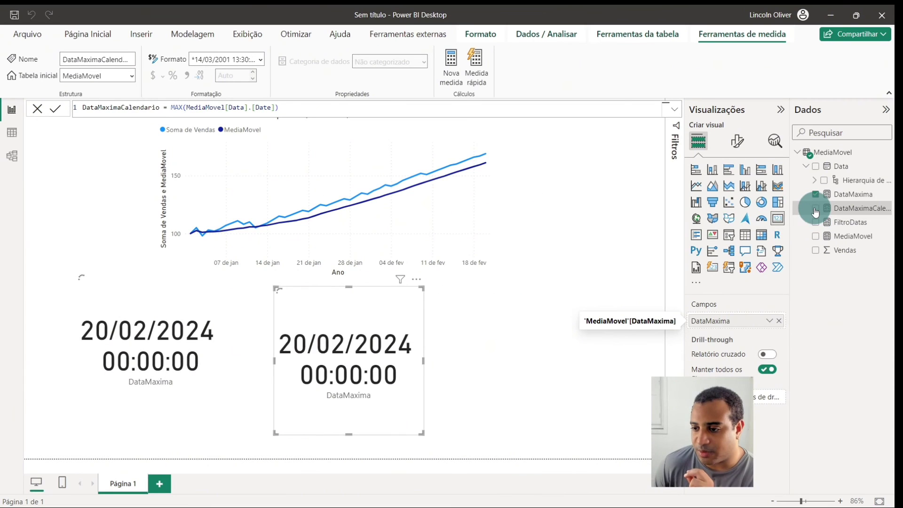
- Show DataMaximaCalendario in the second card, now reading 31/12/2024, and reposition that card
left_click(815, 213)
mouse_move(393, 348)
left_mouse_down()
mouse_move(311, 318)
mouse_move(402, 366)
left_mouse_up()
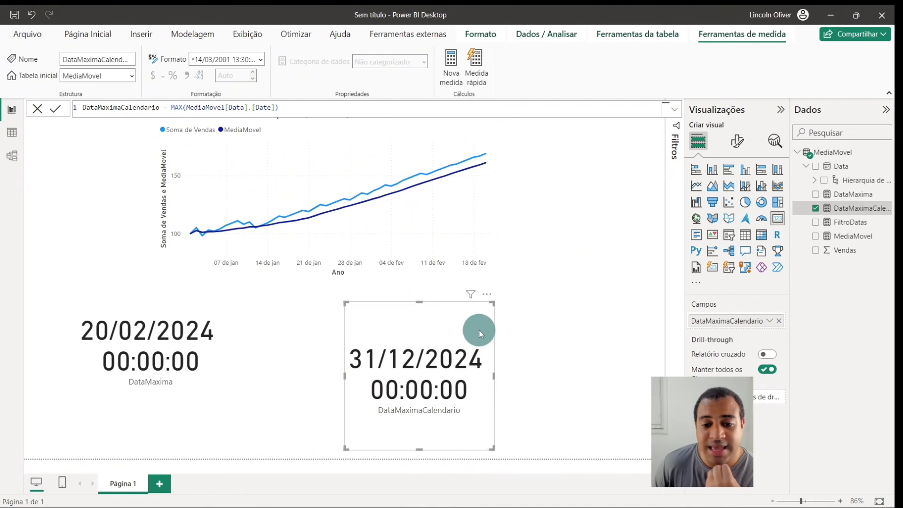
left_click(337, 127)
- Clear the line chart's FiltroDatas filter to (Tudo) and collapse the side panes
left_click(676, 120)
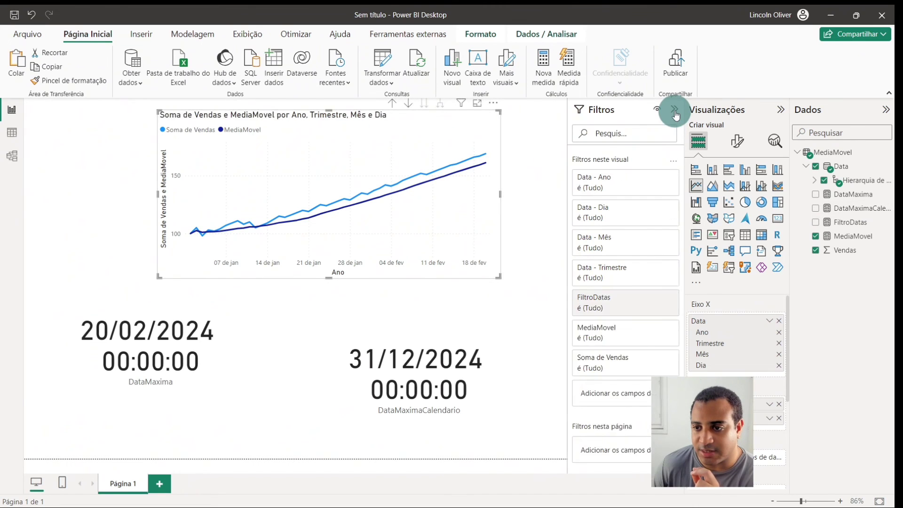
left_click(644, 297)
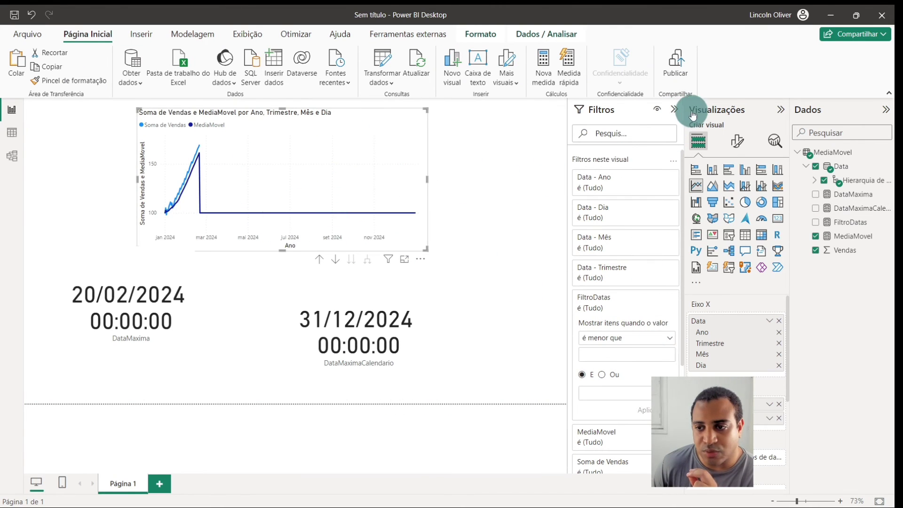
left_click(675, 109)
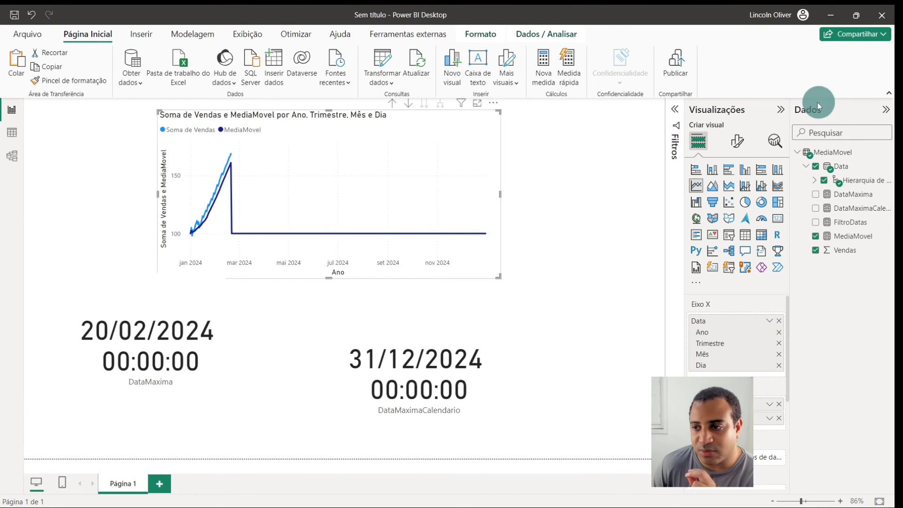
left_click(782, 109)
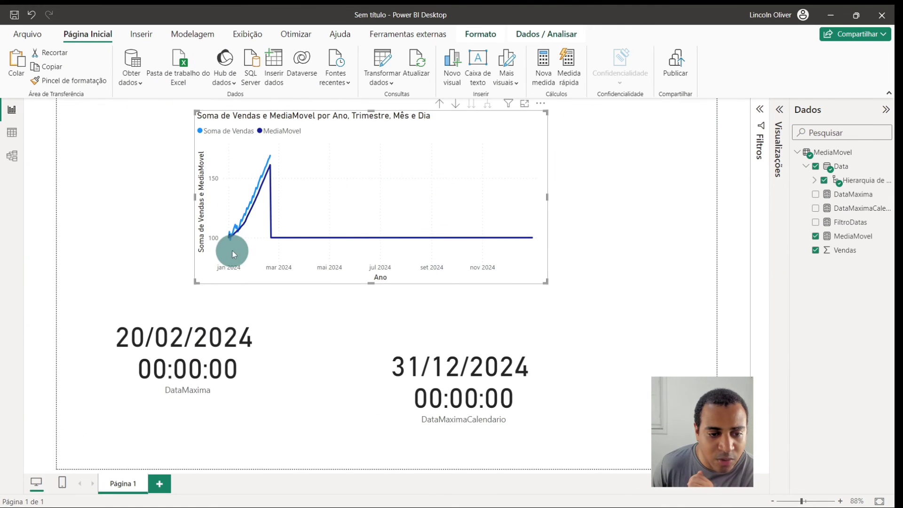
- Test the cards by selecting chart points in January, February, March, July and September
left_click(270, 164)
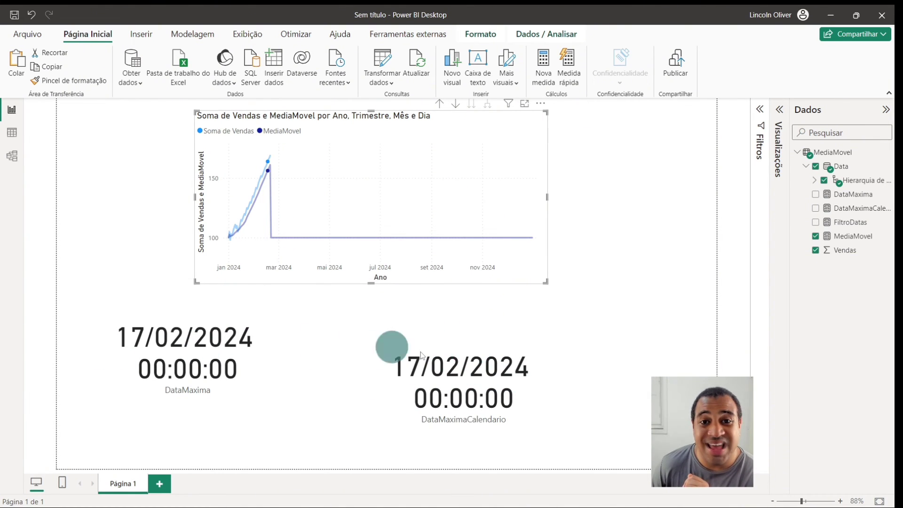
left_click(252, 181)
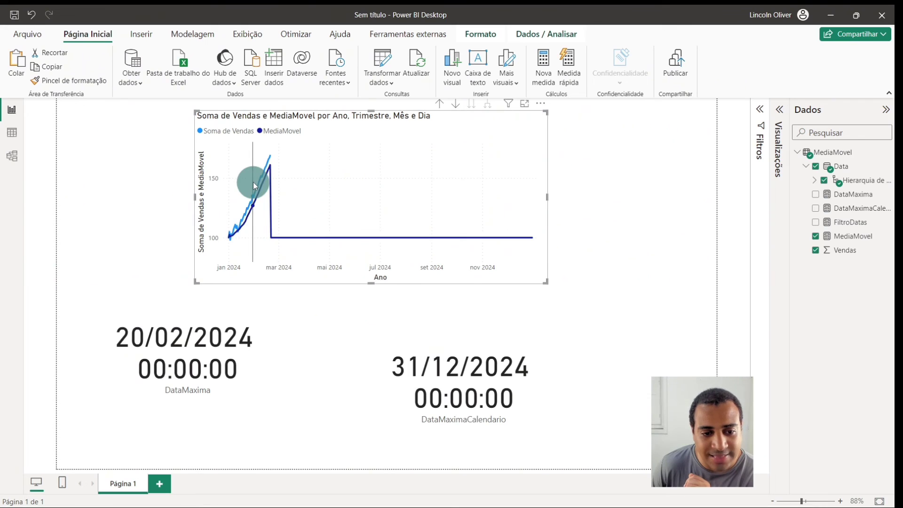
left_click(247, 208)
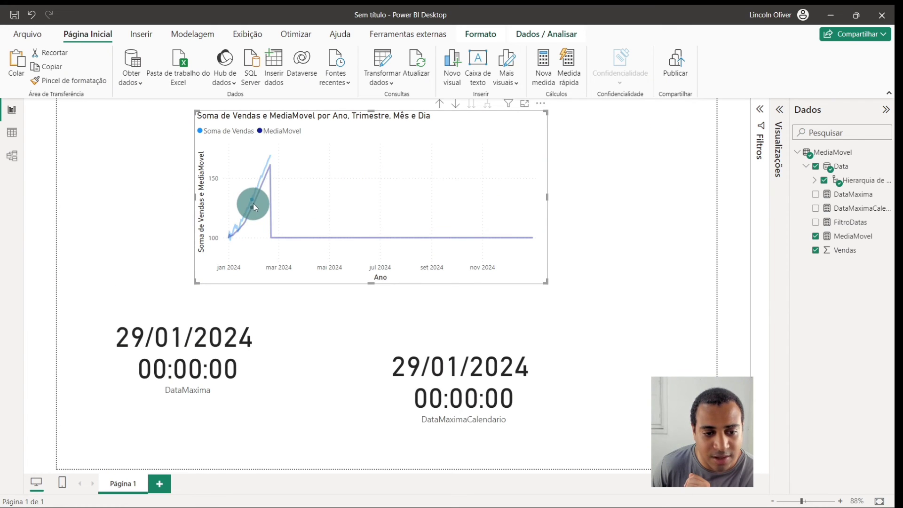
left_click(259, 188)
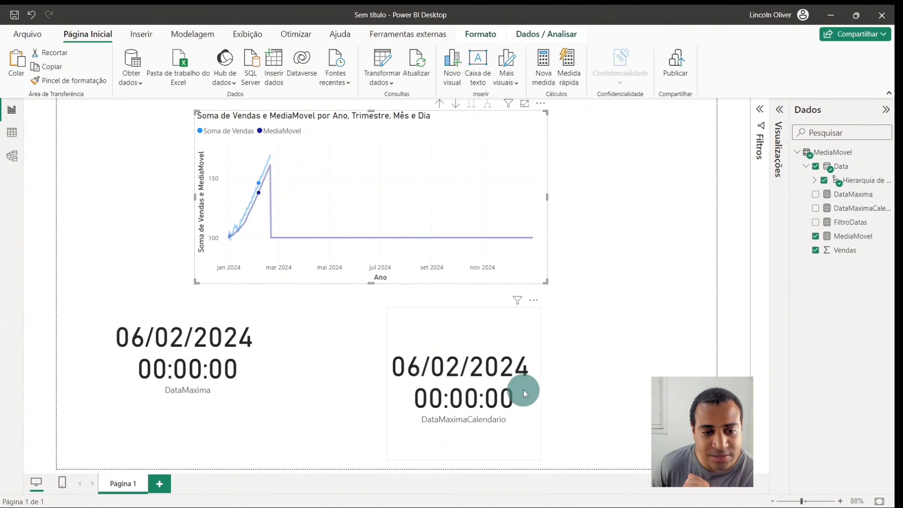
left_click(295, 225)
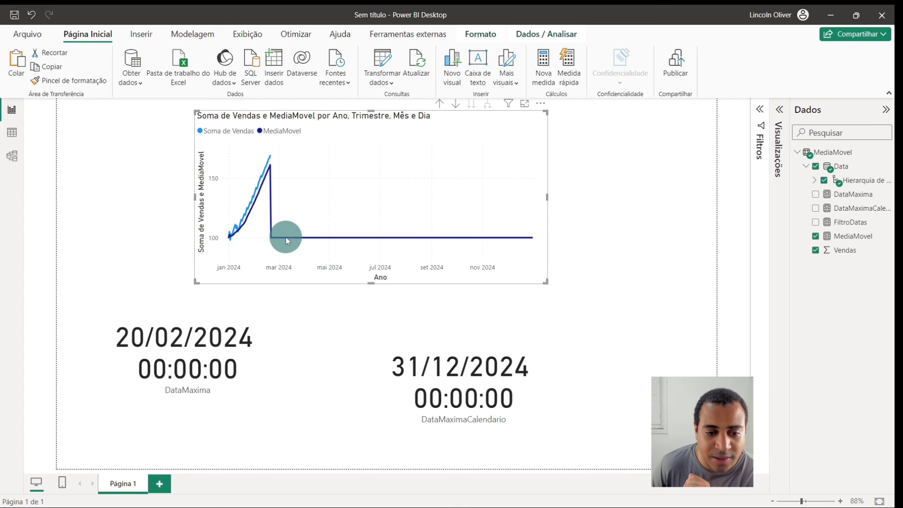
left_click(287, 238)
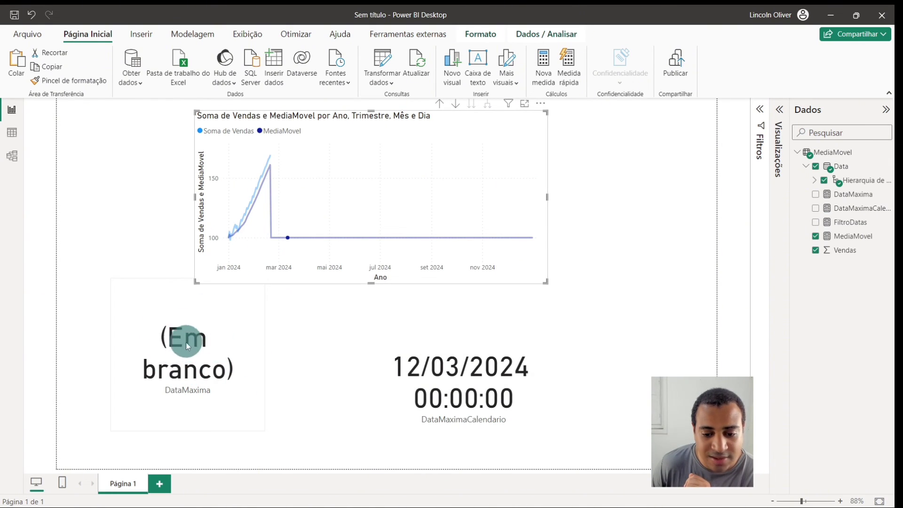
left_click(397, 236)
left_click(436, 235)
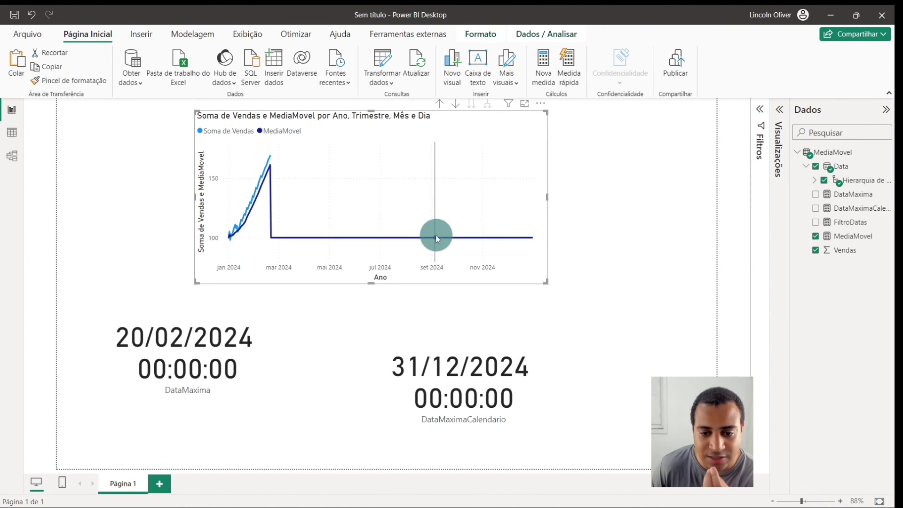
left_click(433, 238)
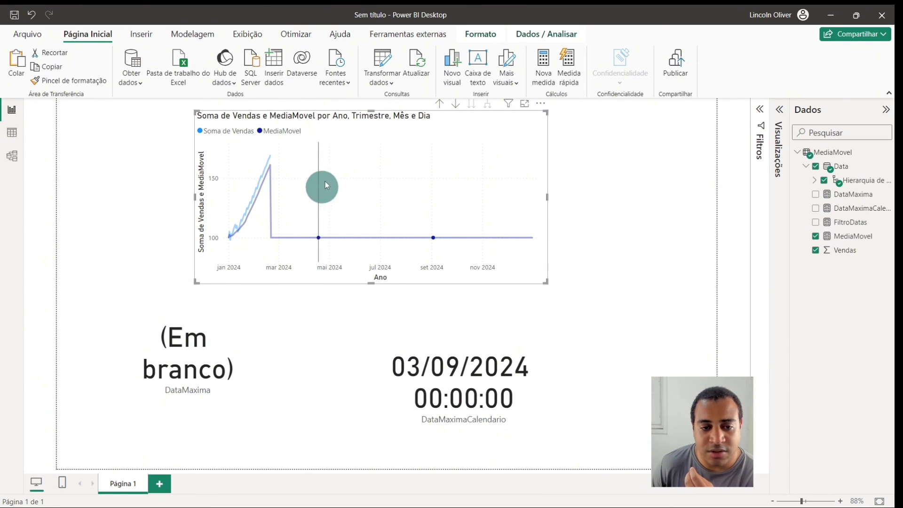
left_click(340, 133)
left_click(761, 109)
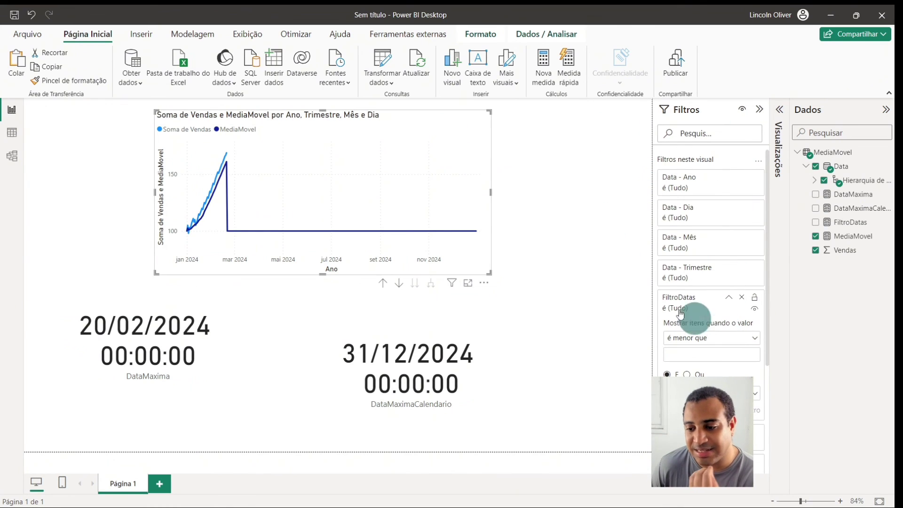
- Set the line chart's FiltroDatas filter to 'é' 1 and apply it
left_click(710, 338)
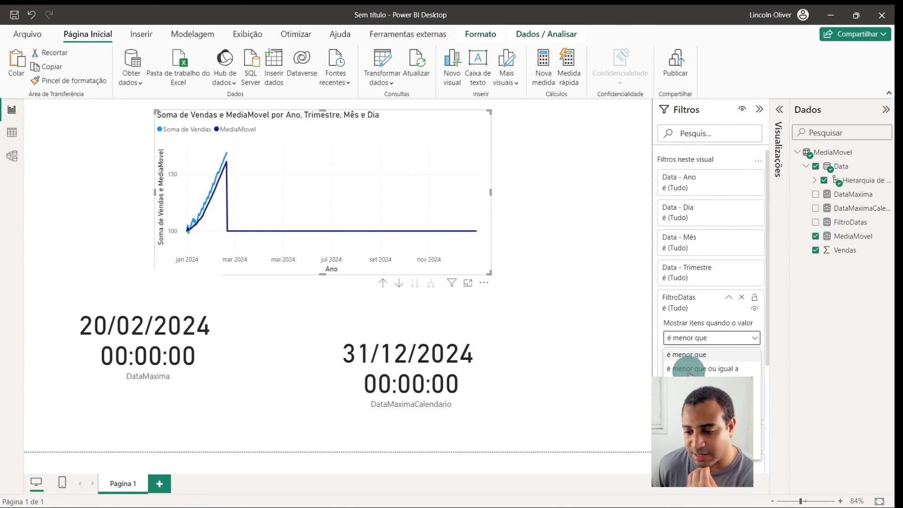
left_click(690, 370)
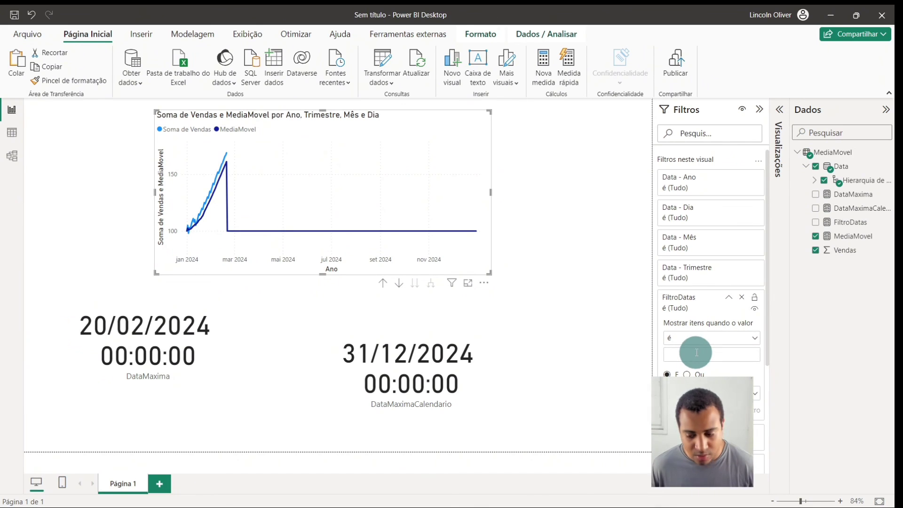
left_click(696, 353)
type("1")
left_click(734, 412)
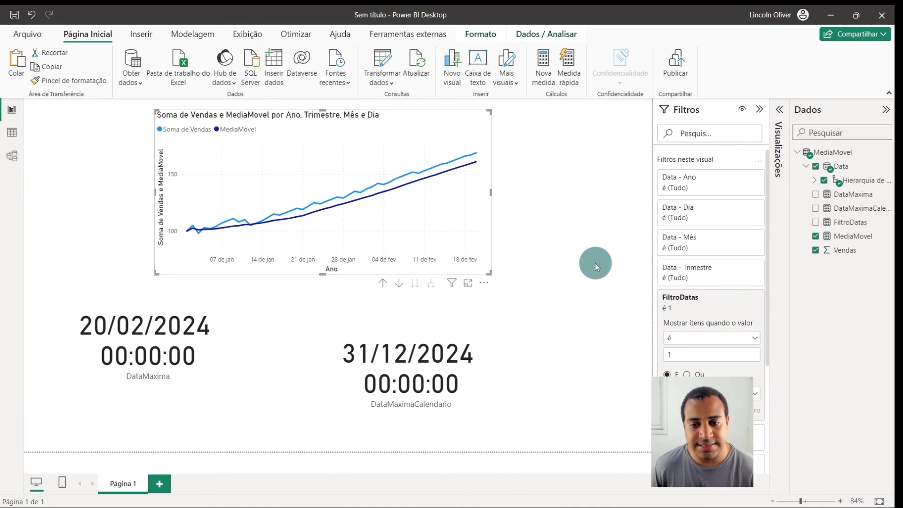
- Collapse the filter pane and select both date cards together
left_click(595, 263)
left_click(759, 111)
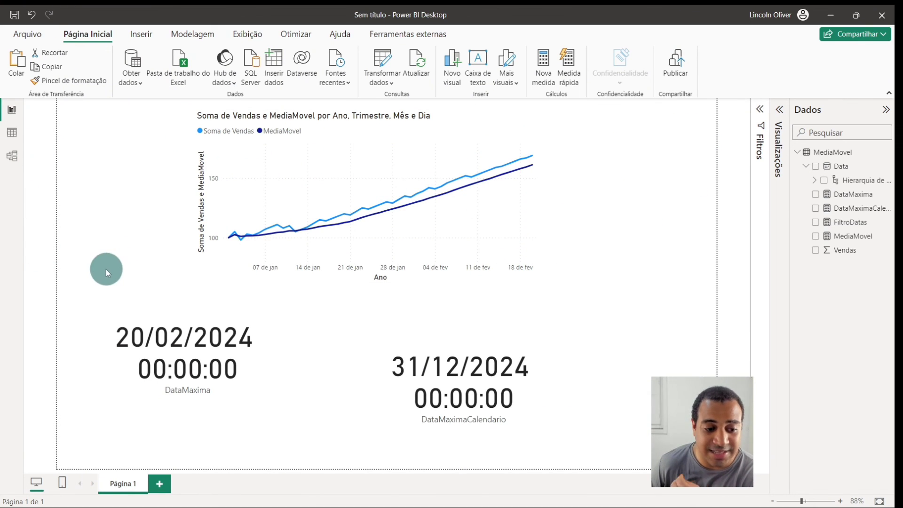
left_click_drag(106, 269, 649, 466)
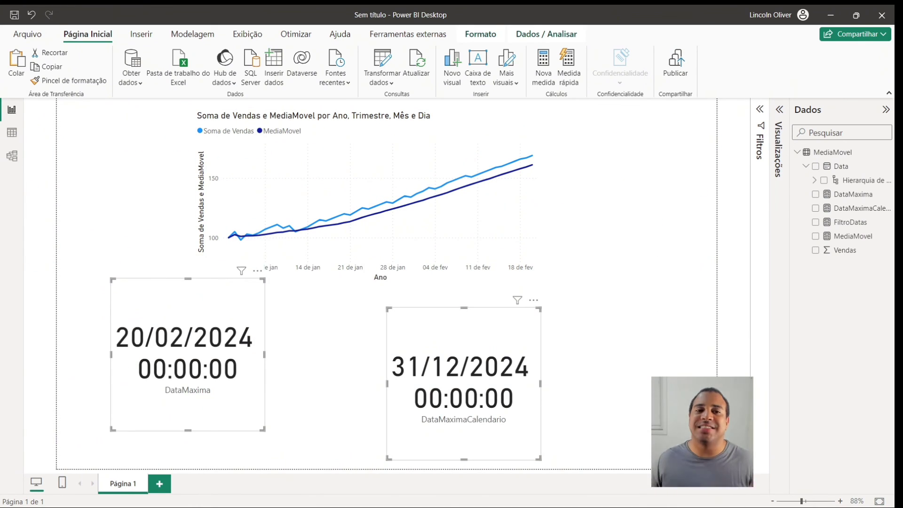